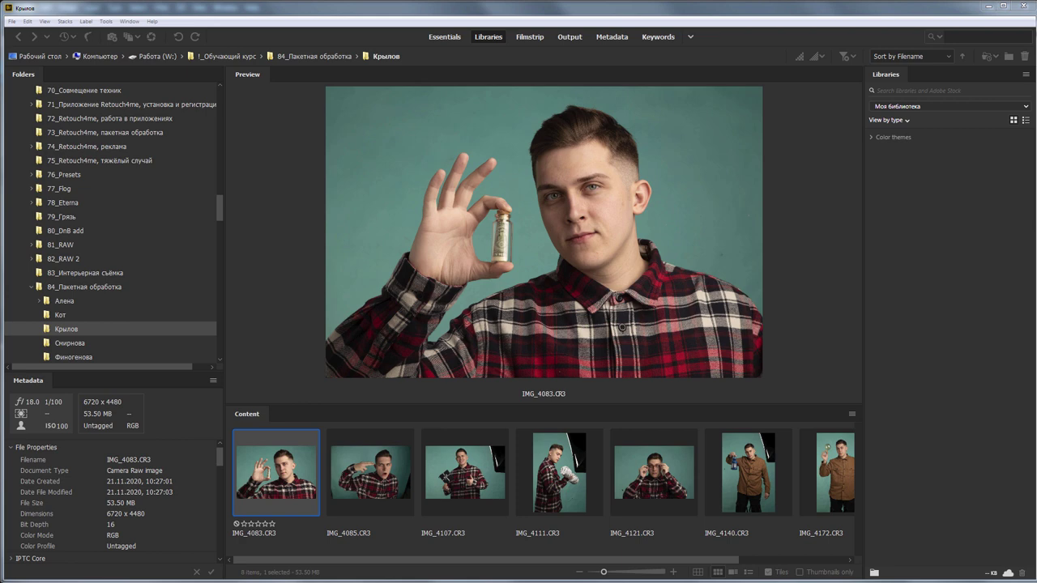
- Browse the portraits IMG_4085 through IMG_4175, then return to IMG_4083
left_click(370, 472)
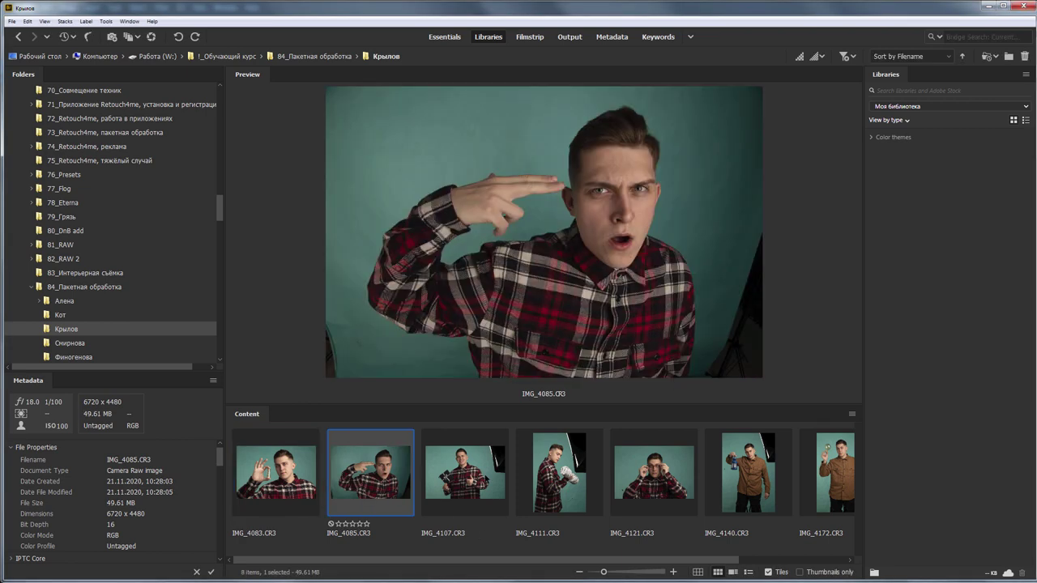
left_click(465, 472)
left_click(559, 486)
left_click(642, 492)
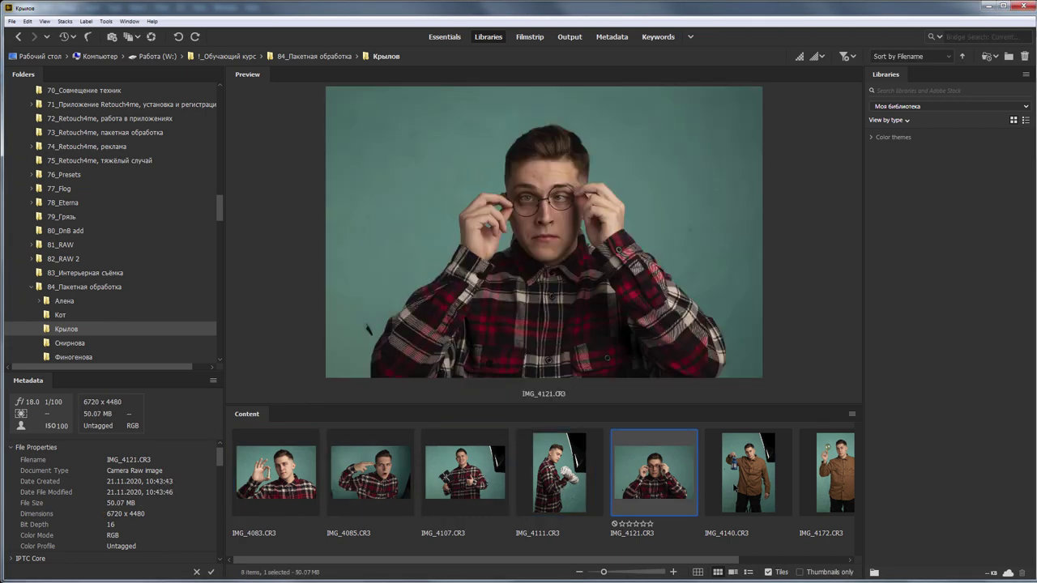
left_click(734, 487)
key("Right")
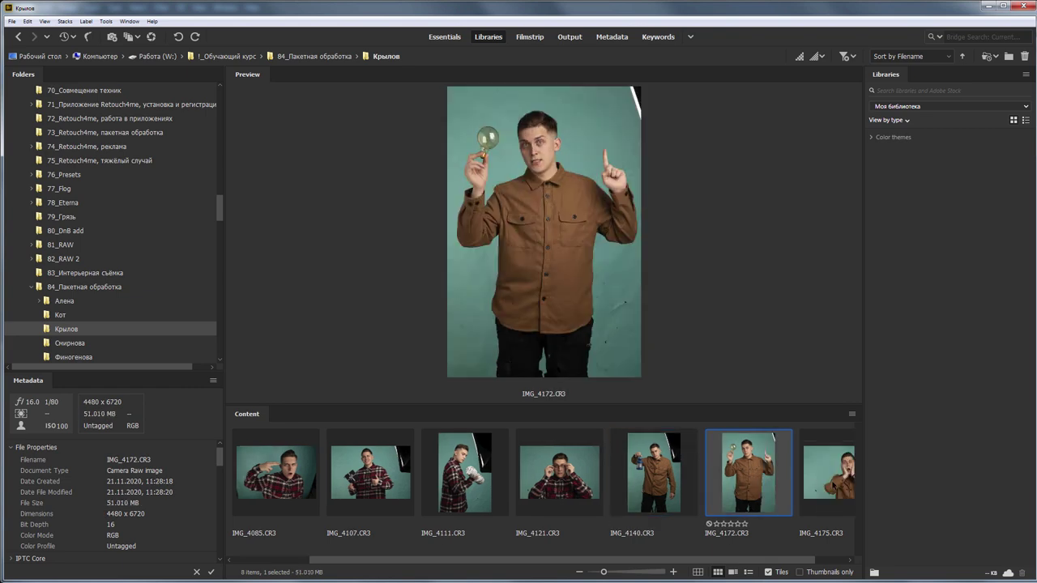
key("Right")
scroll(543, 472, "up", 1)
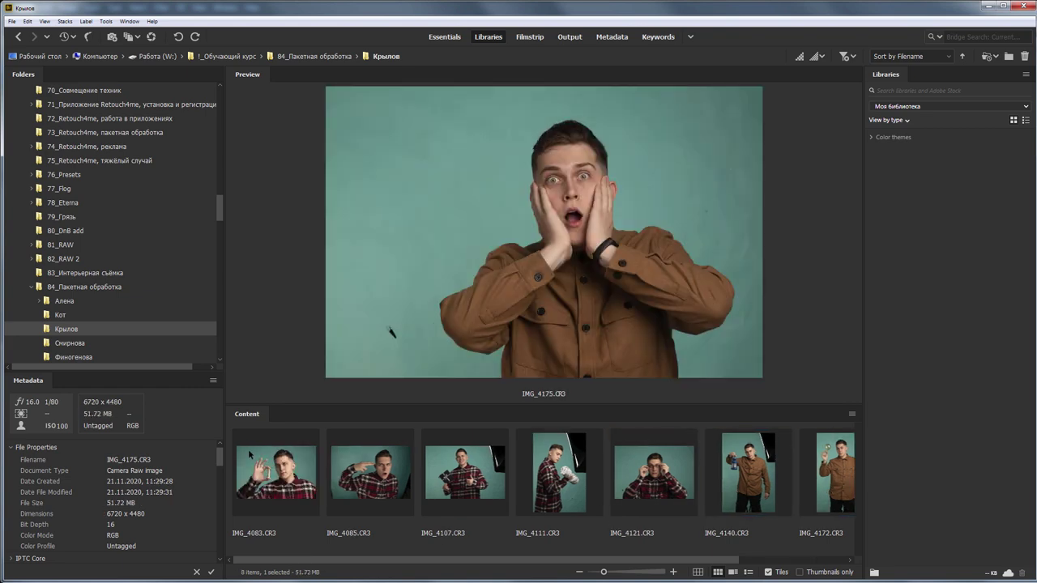
left_click(275, 472)
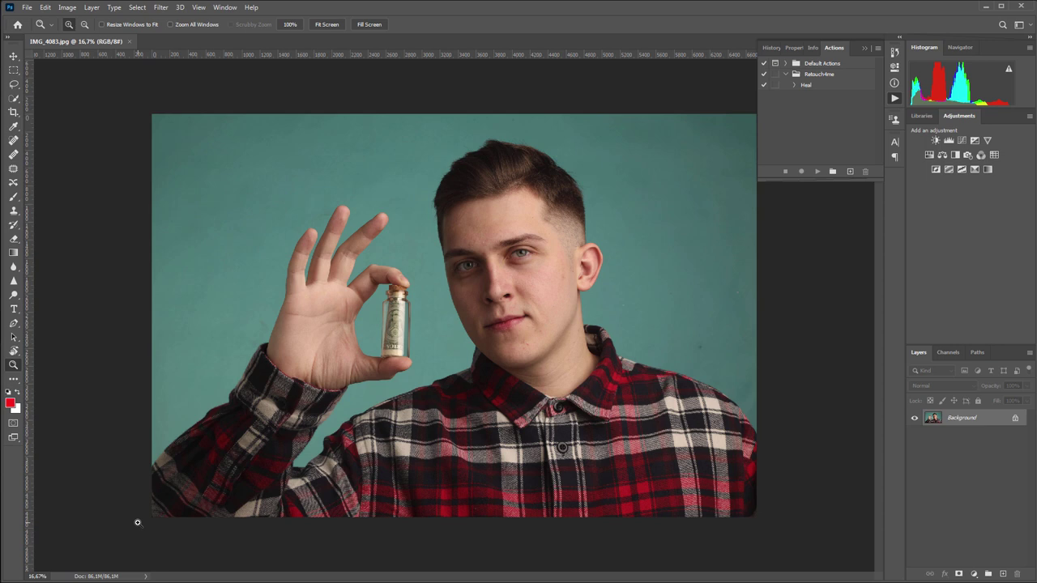
- Resize IMG_4083 to 800 px wide (800 × 533) and view it at 100%
key("ctrl+alt+i")
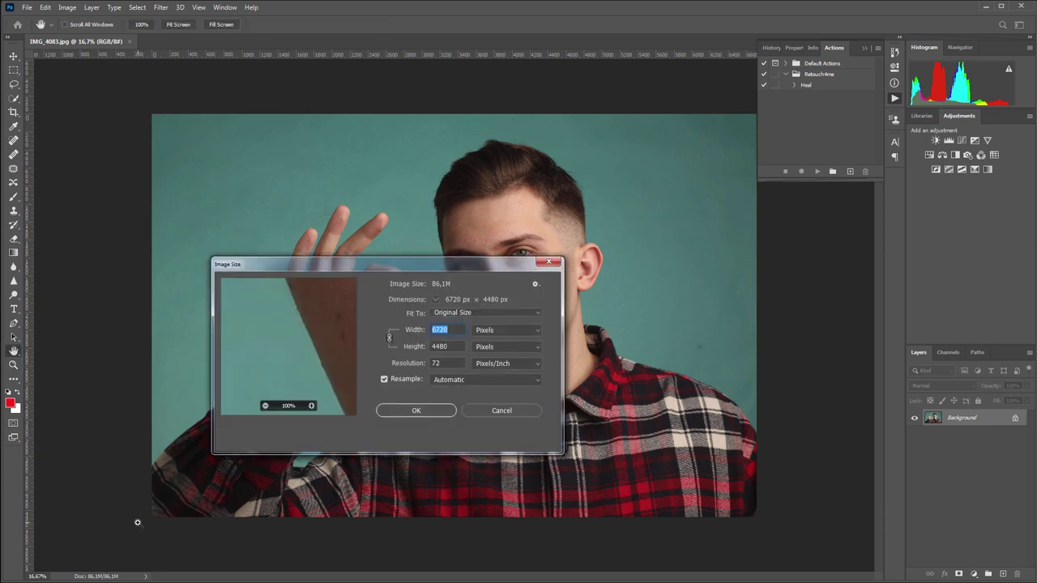
type("800")
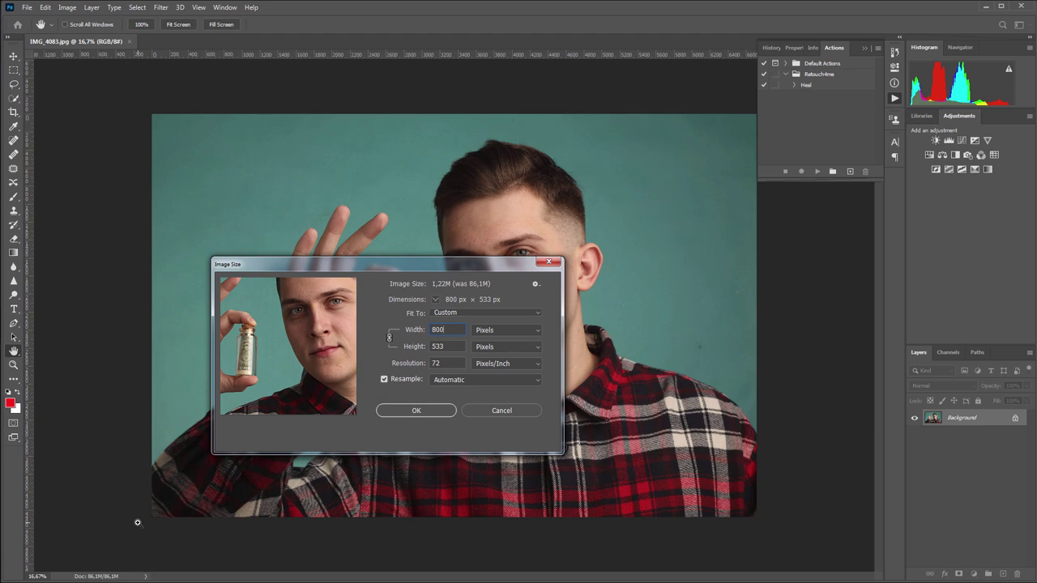
key("Return")
double_click(12, 365)
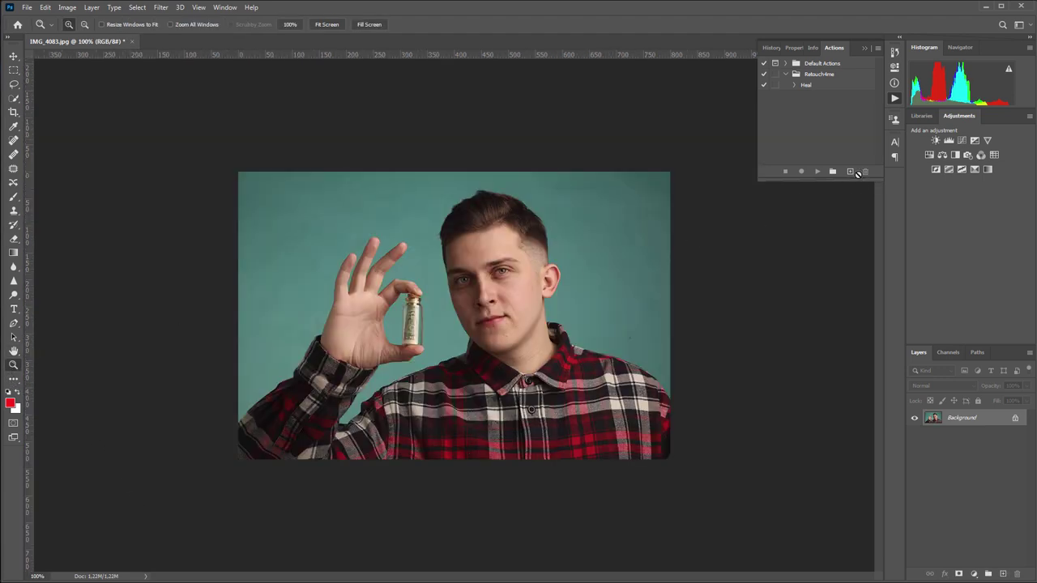
- In the Retouch4me action set, create an action named 'Heal+DnB' and start recording it
left_click(819, 73)
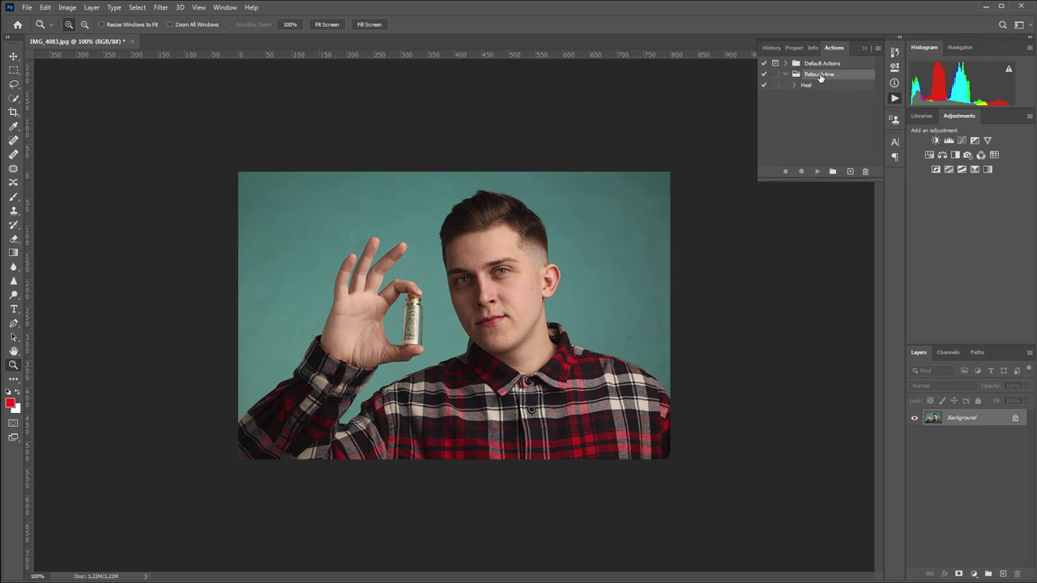
left_click(849, 171)
type("Heal")
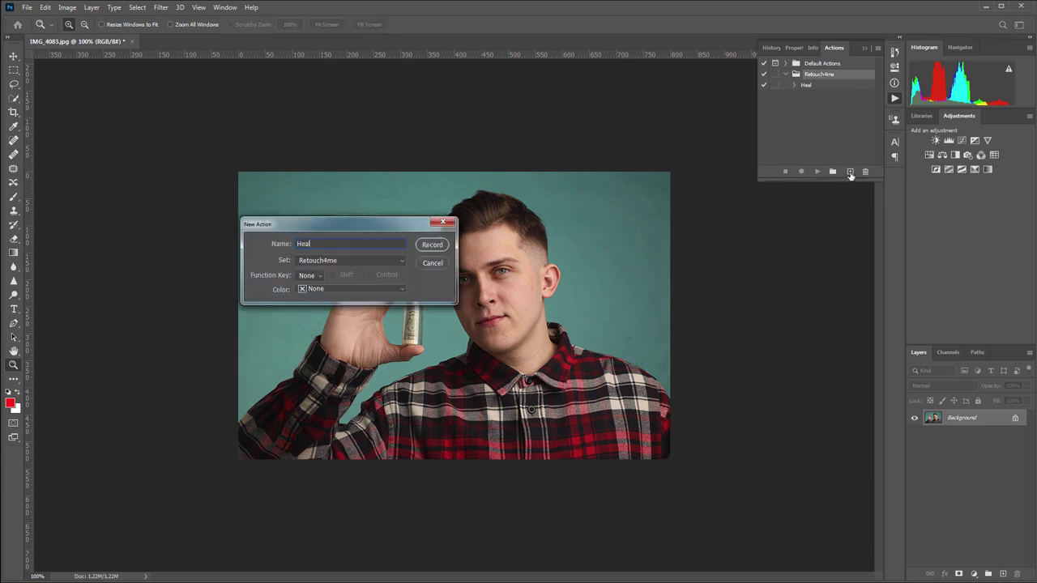
type("+DnB")
left_click(432, 245)
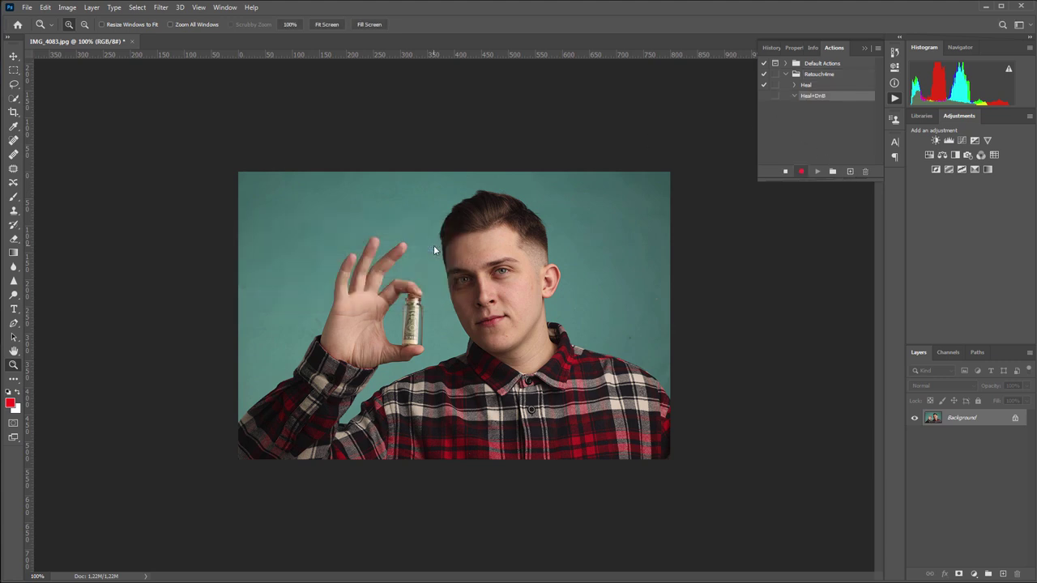
- Apply the Retouch4me Heal filter to the portrait
left_click(160, 7)
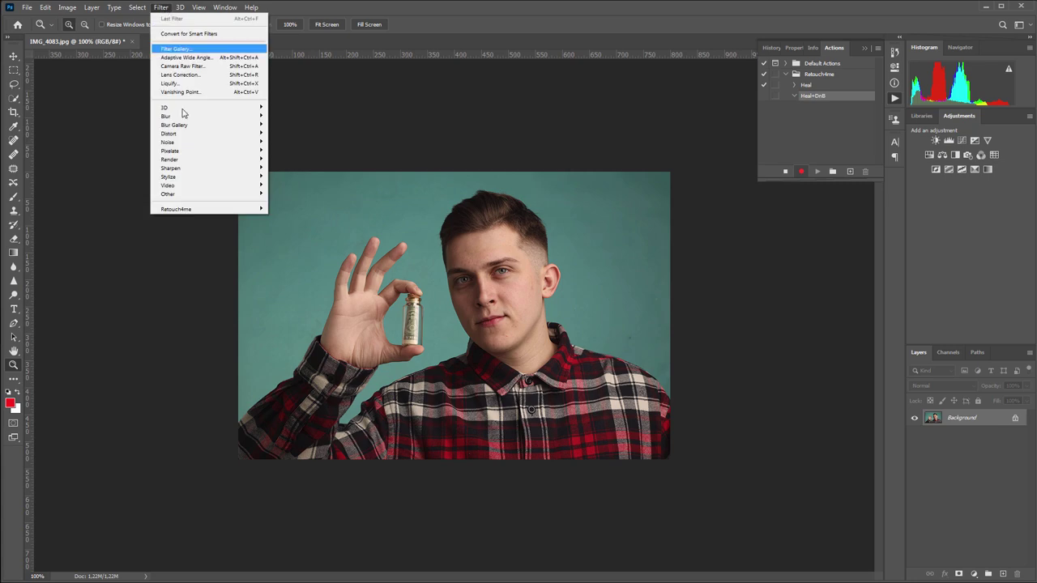
mouse_move(195, 208)
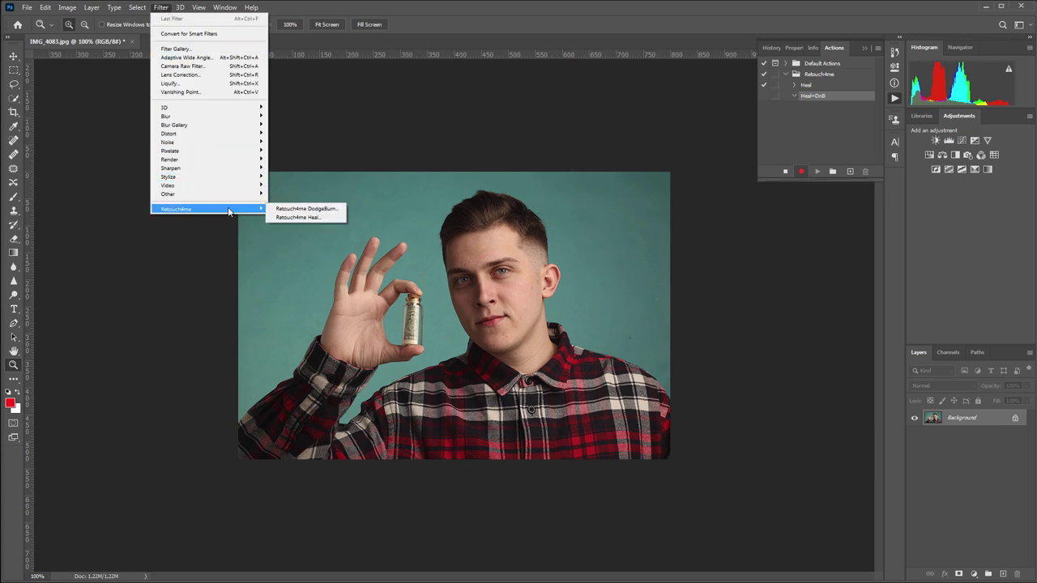
left_click(303, 217)
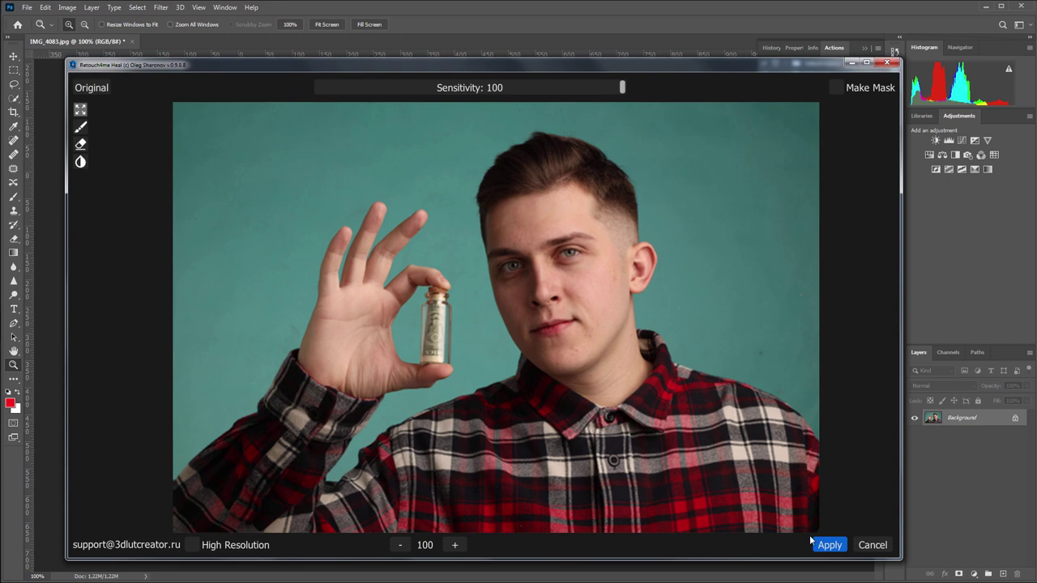
left_click(832, 546)
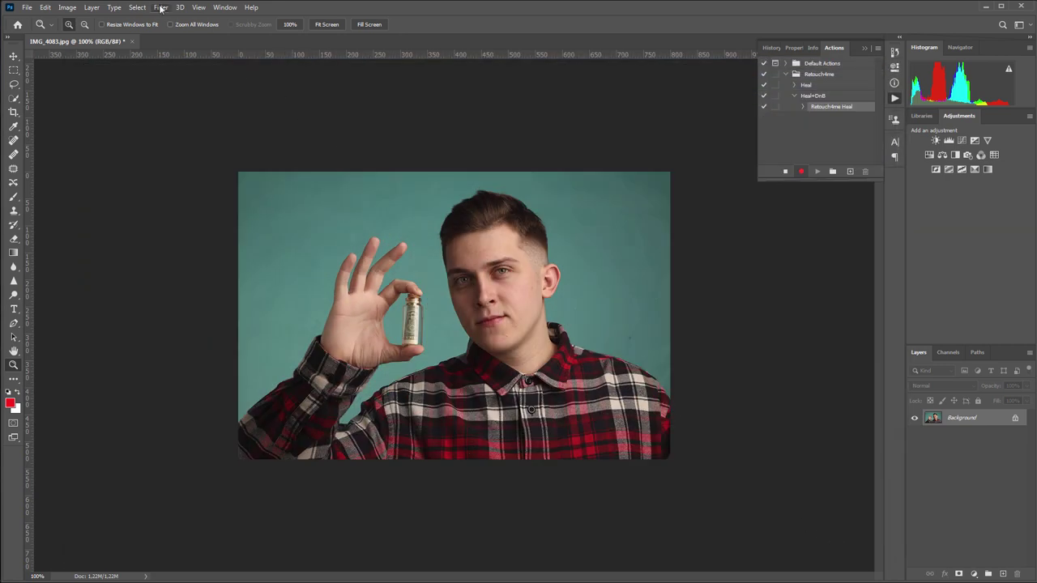
- Apply Retouch4me DodgeBurn with Blend raised from 126 to 144
left_click(160, 9)
mouse_move(219, 211)
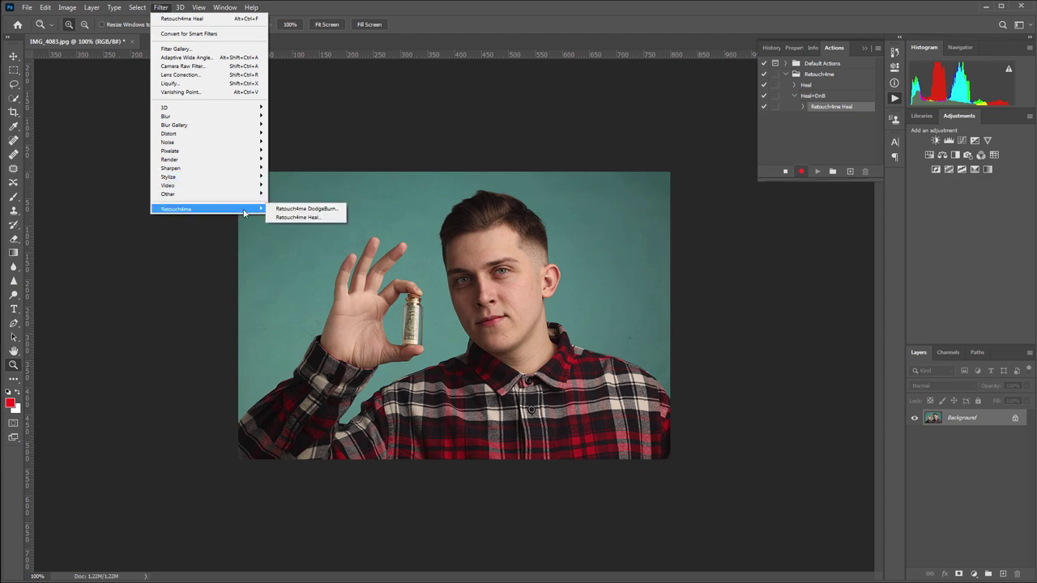
left_click(336, 208)
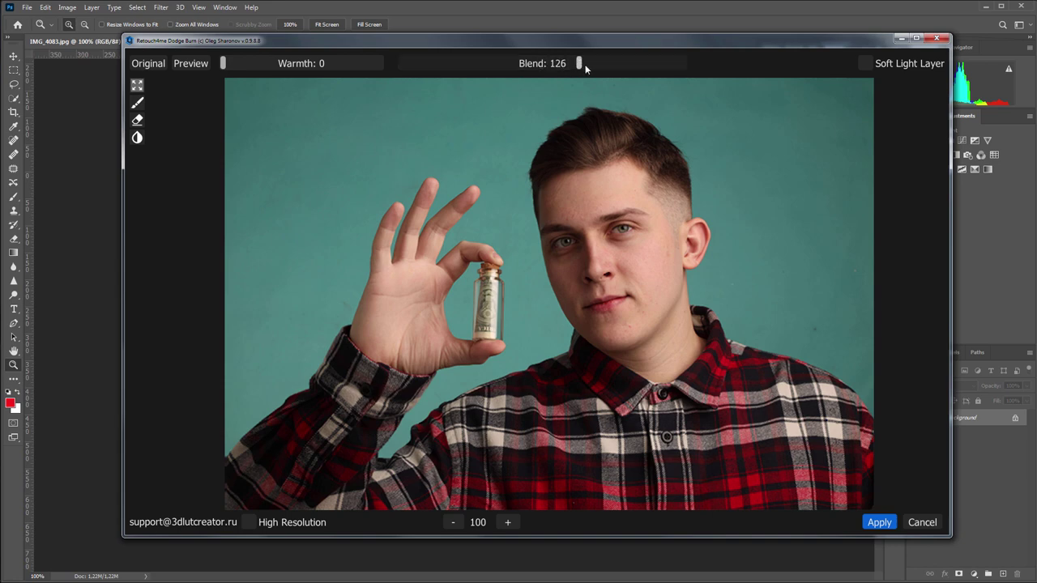
left_click_drag(585, 64, 606, 65)
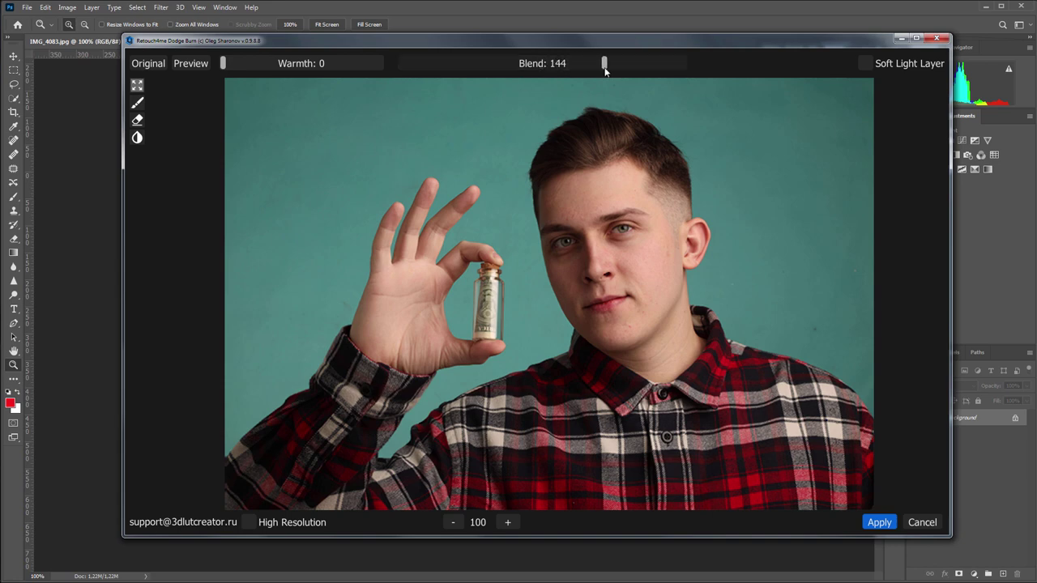
left_click(874, 522)
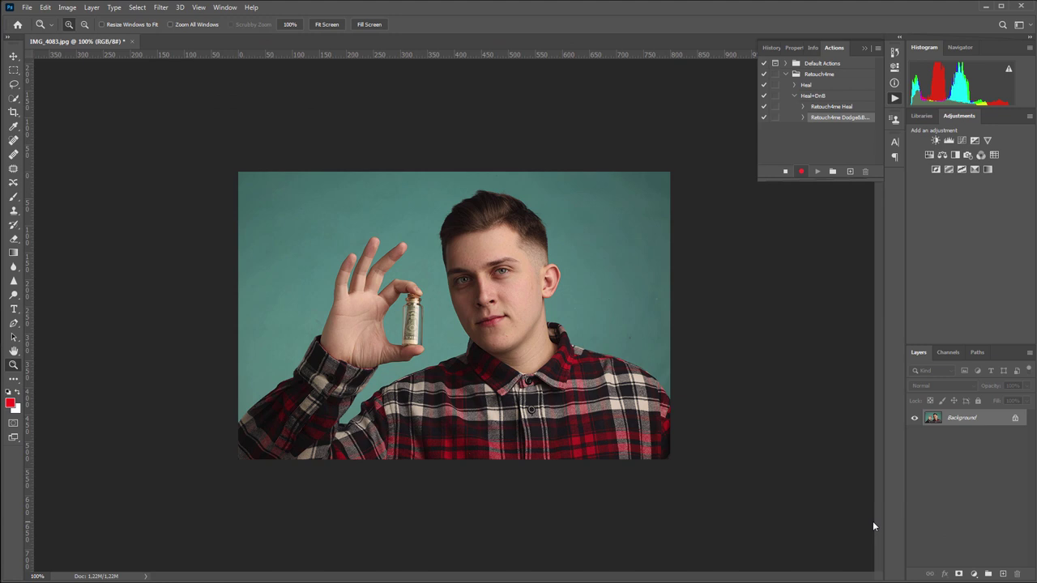
- Stop recording, then expand and collapse the Heal and DodgeBurn steps to check their settings
left_click(785, 172)
left_click(802, 117)
left_click(801, 107)
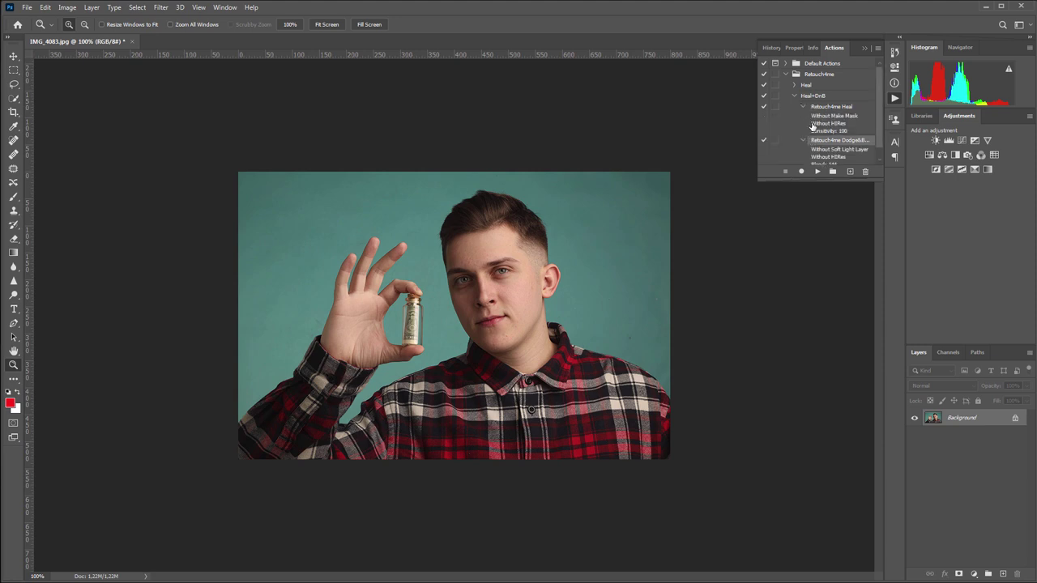
left_click(803, 108)
left_click(801, 118)
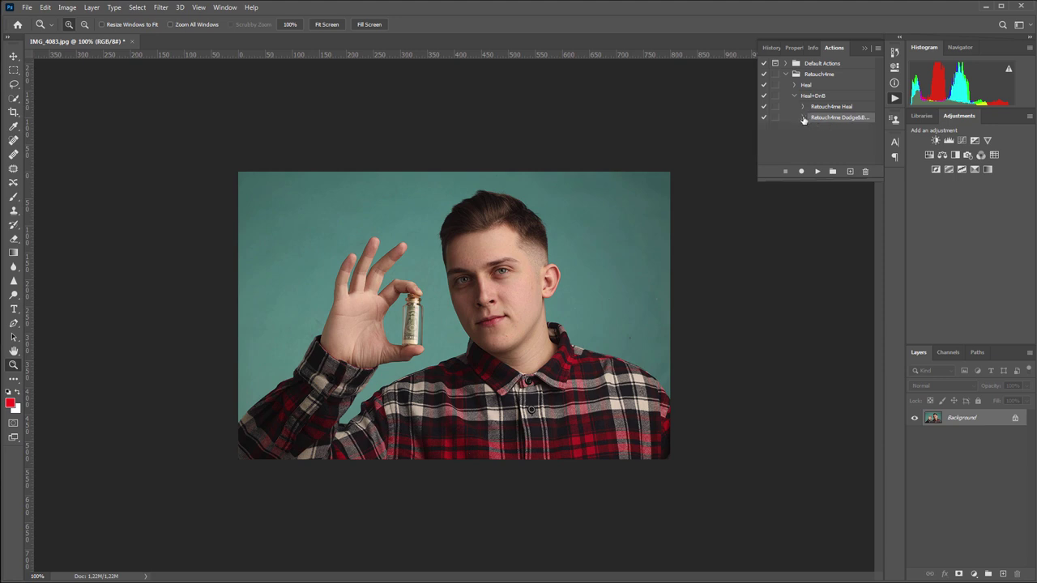
- Close IMG_4083 without saving, return to the photo browser, and view IMG_4085 then IMG_4083
left_click(132, 42)
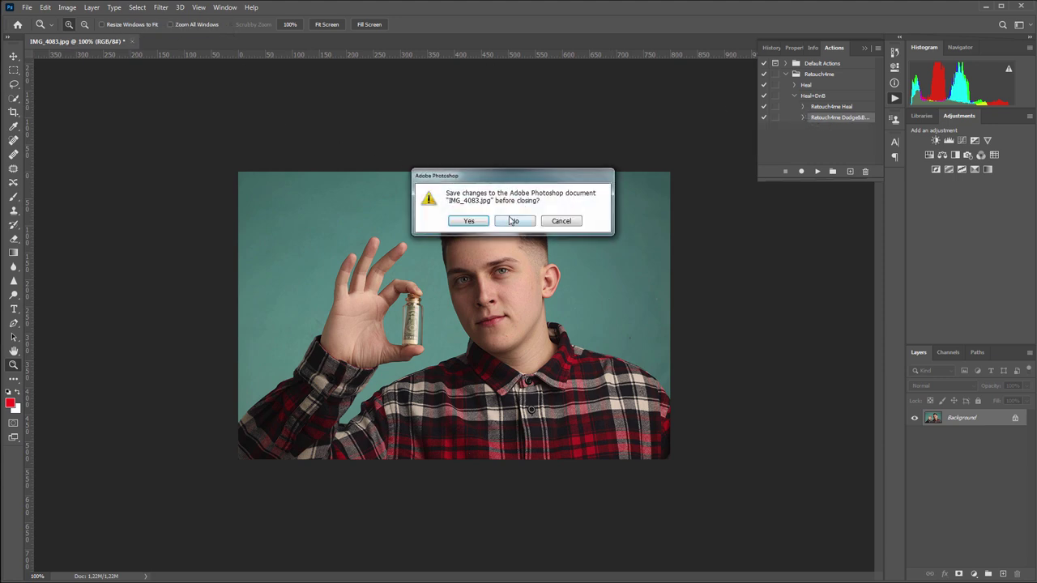
left_click(508, 218)
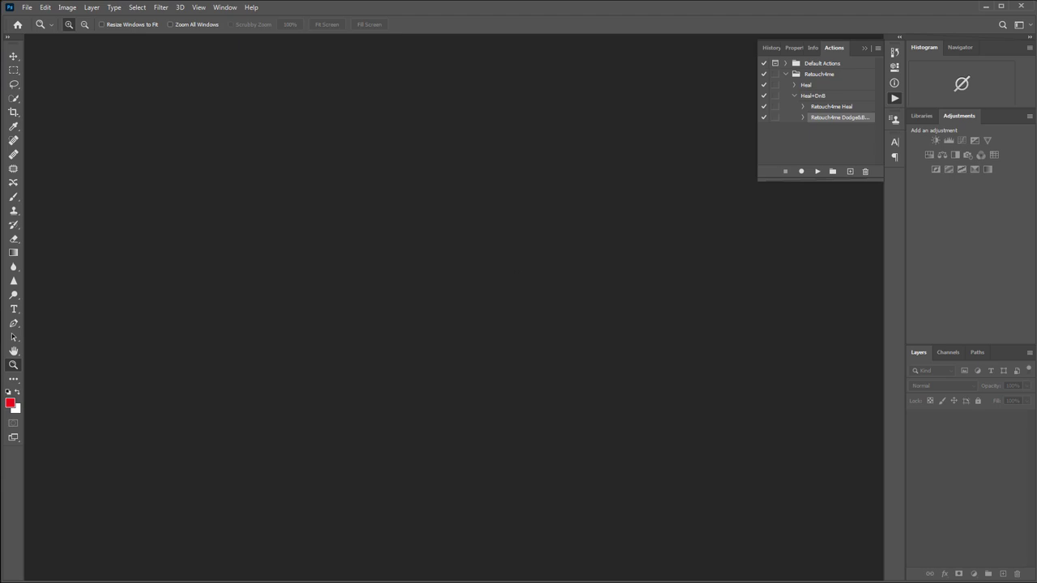
key("alt+Tab")
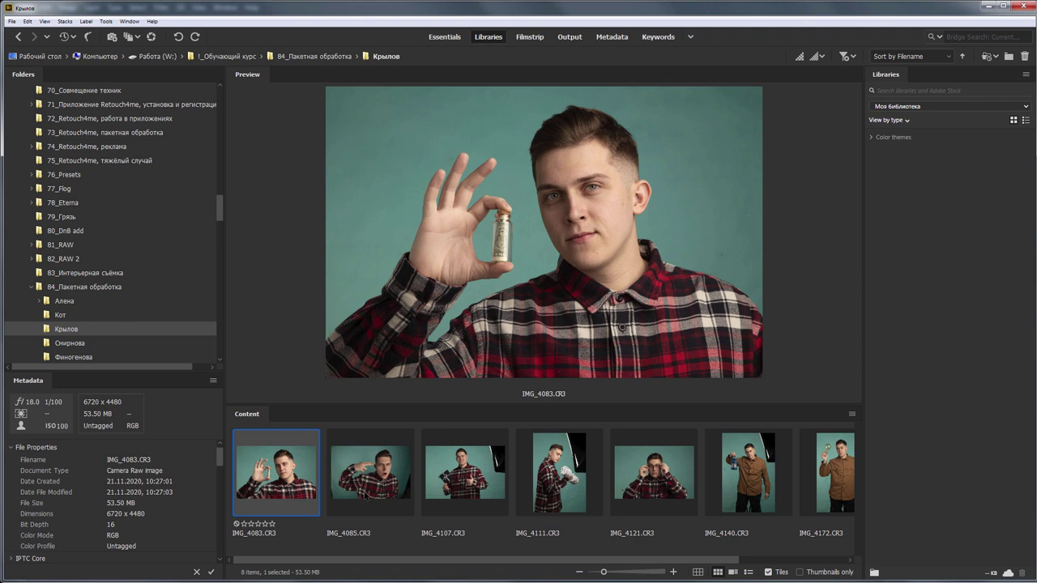
left_click(366, 495)
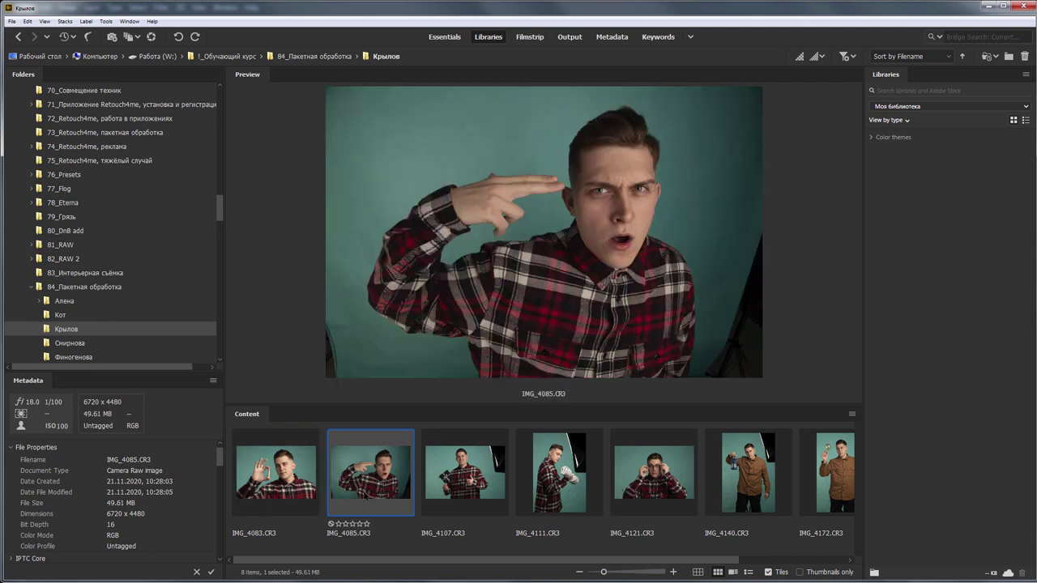
left_click(303, 499)
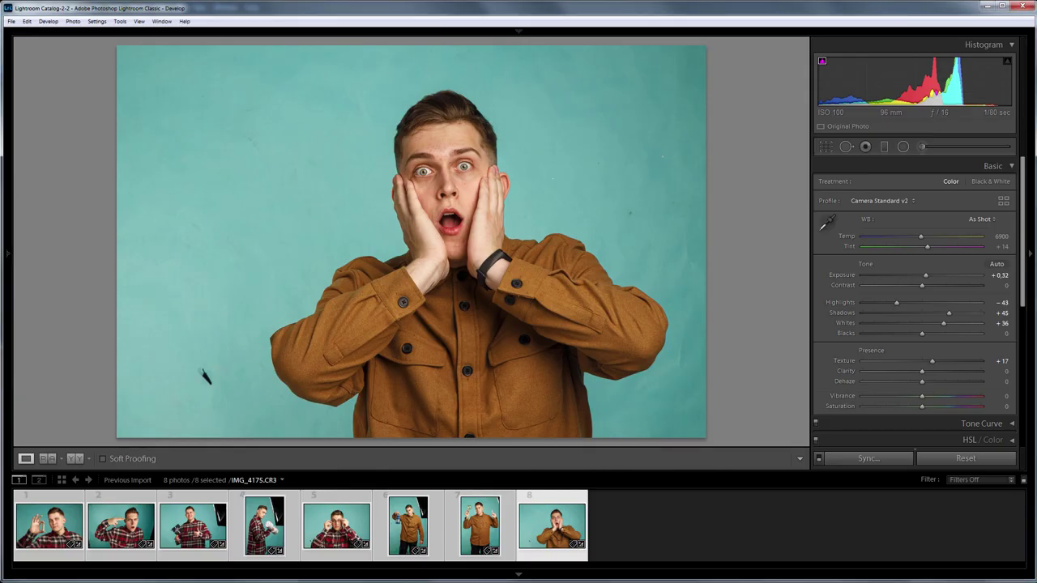
- Step through the filmstrip portraits IMG_4083, IMG_4085, IMG_4107, IMG_4111 and IMG_4121
left_click(63, 534)
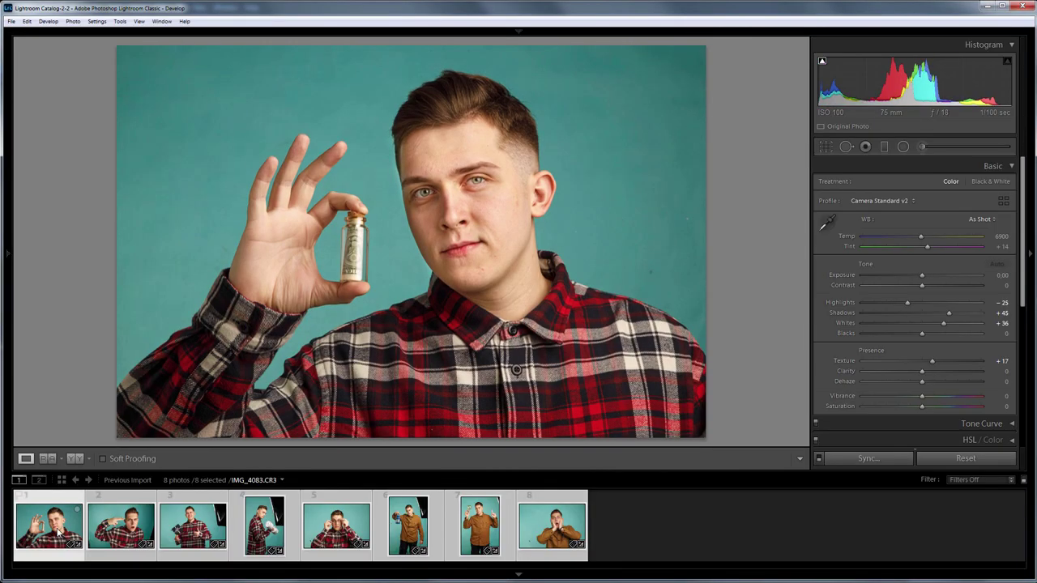
left_click(111, 526)
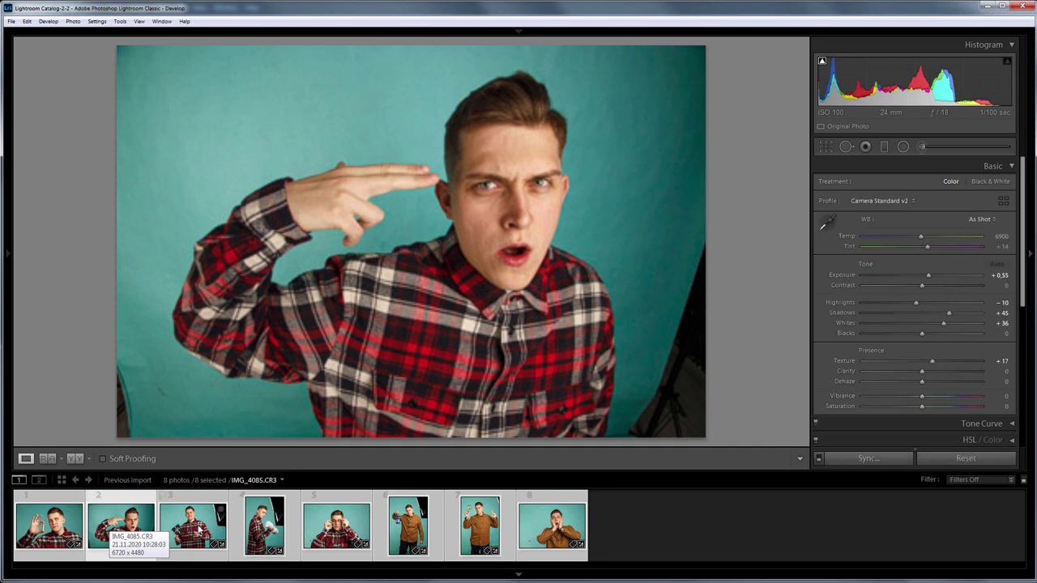
left_click(198, 528)
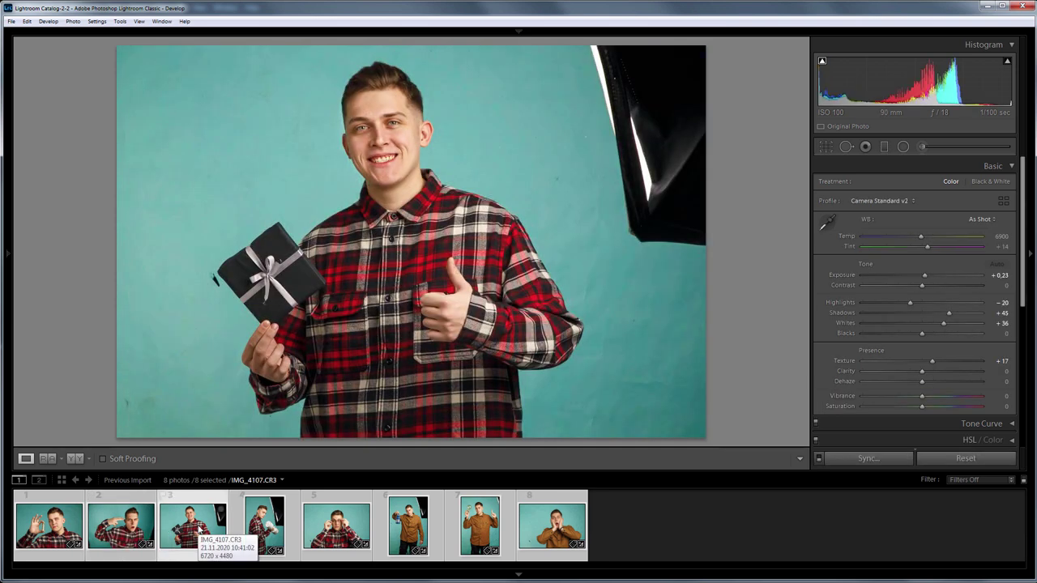
left_click(264, 524)
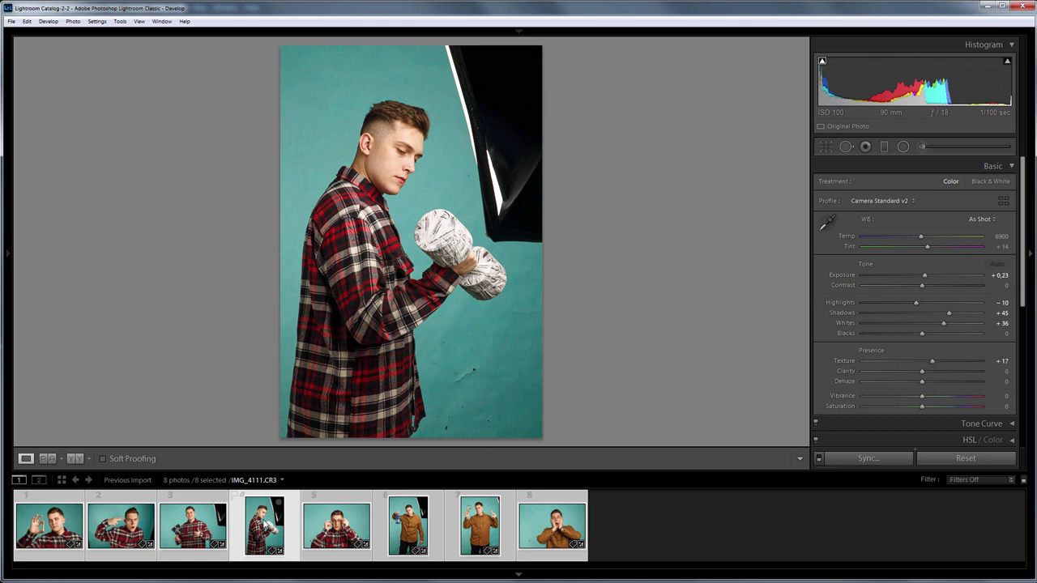
left_click(331, 522)
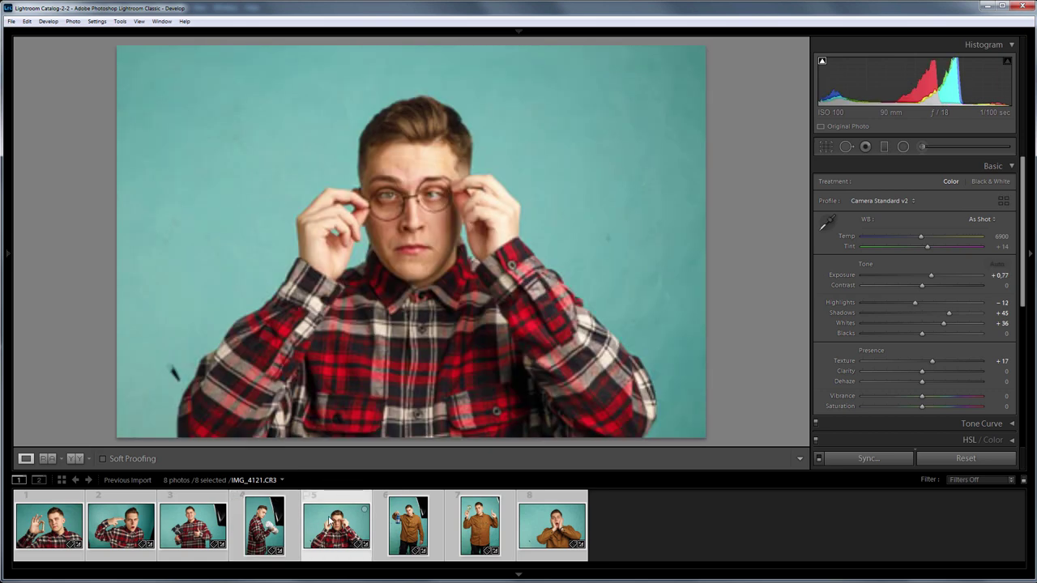
- Save the portraits' metadata to files via Metadata > Save Metadata to Files
right_click(70, 507)
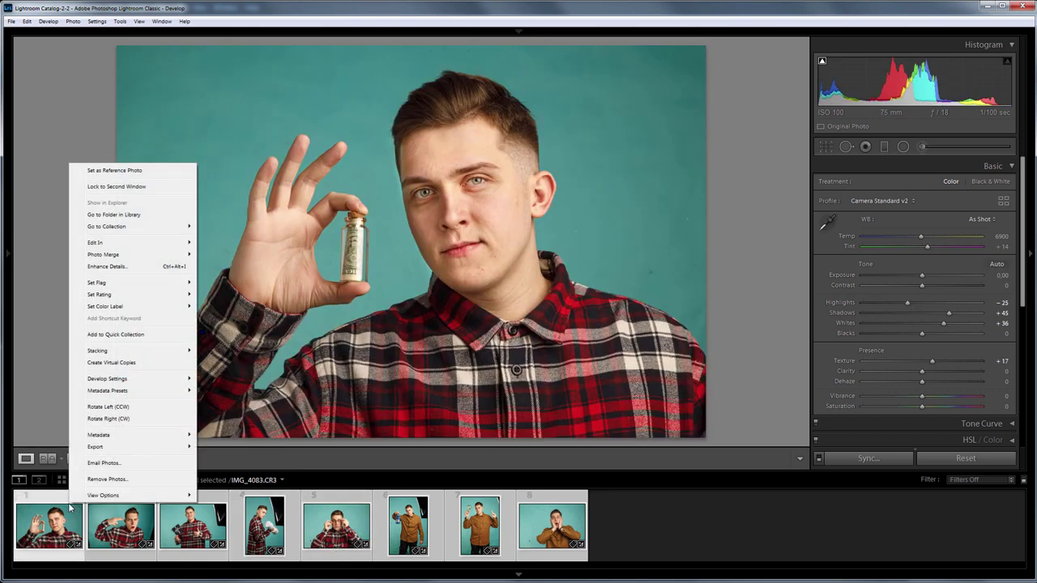
mouse_move(134, 437)
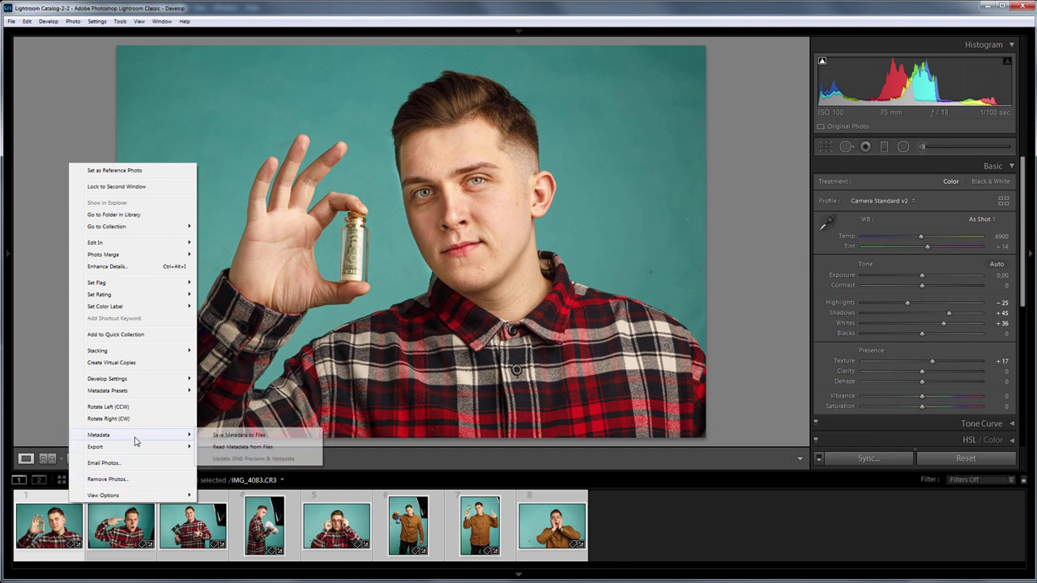
left_click(273, 437)
left_click(571, 315)
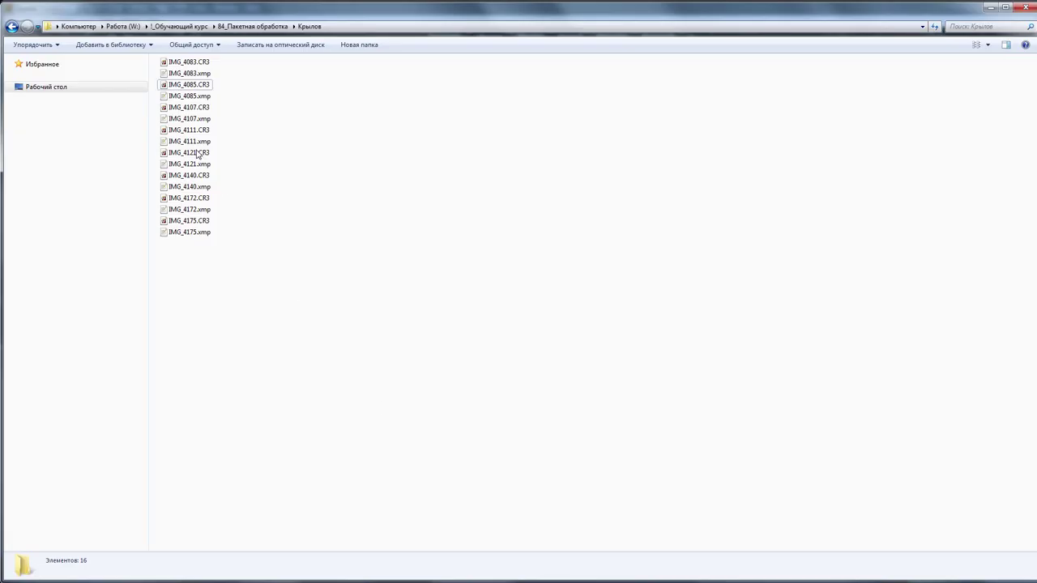
left_click(204, 65)
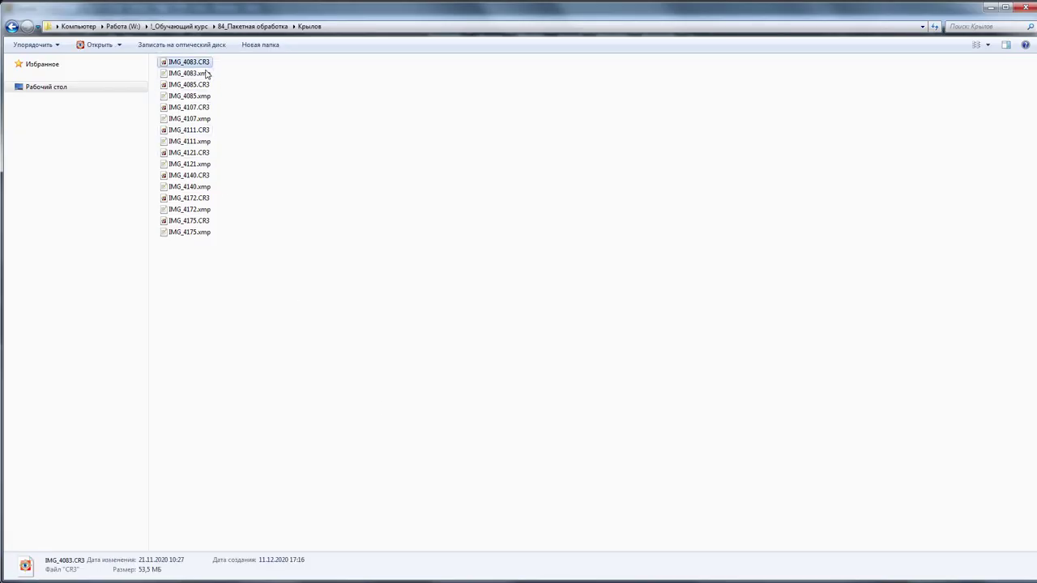
left_click(207, 74)
left_click(206, 97)
left_click(205, 120)
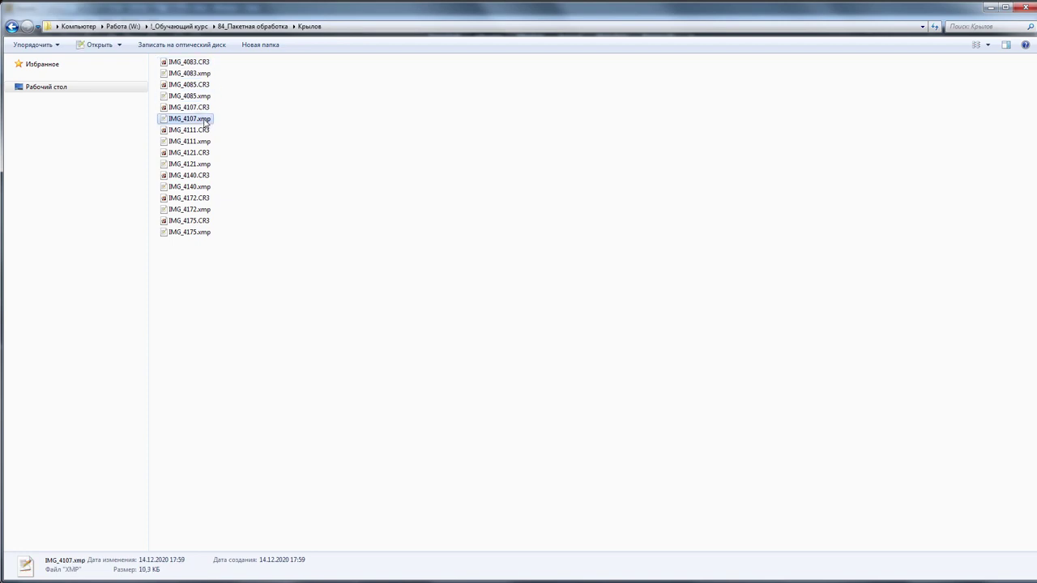
left_click(206, 142)
left_click(205, 165)
left_click(206, 187)
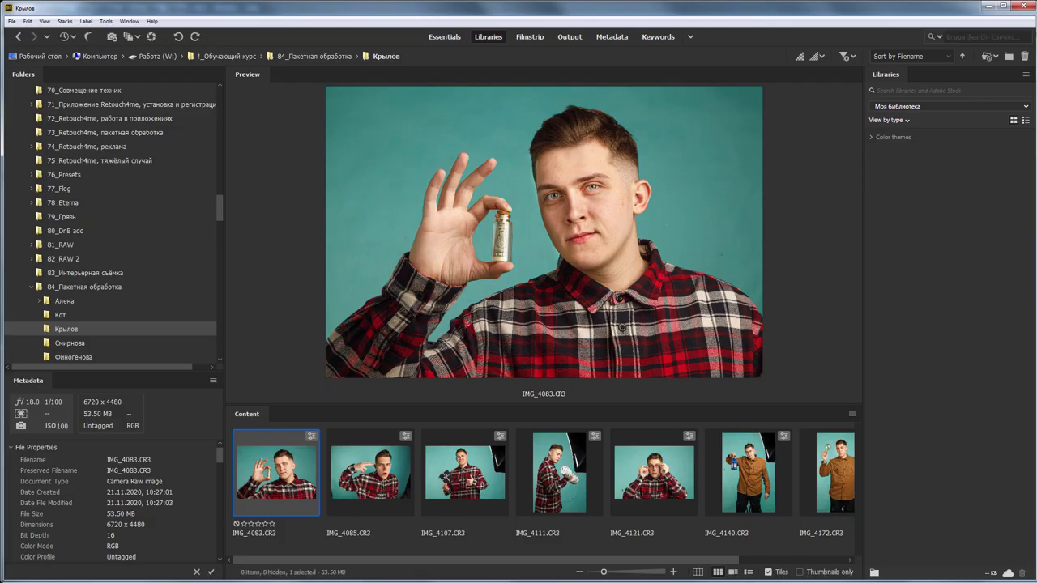
scroll(540, 478, "right", 3)
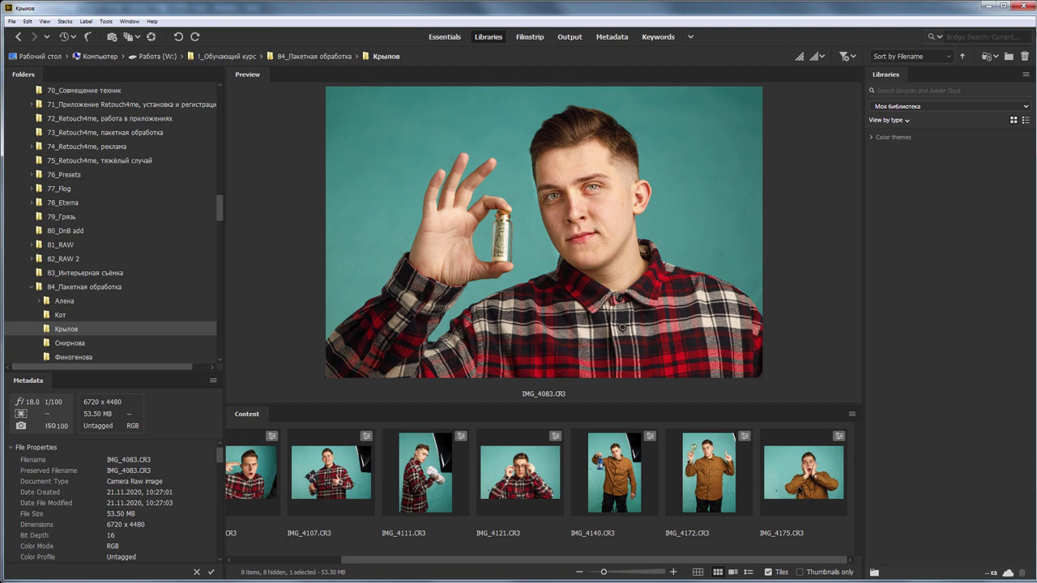
- Select all eight Крылов portraits and launch Tools > Photoshop > Image Processor
key("ctrl+a")
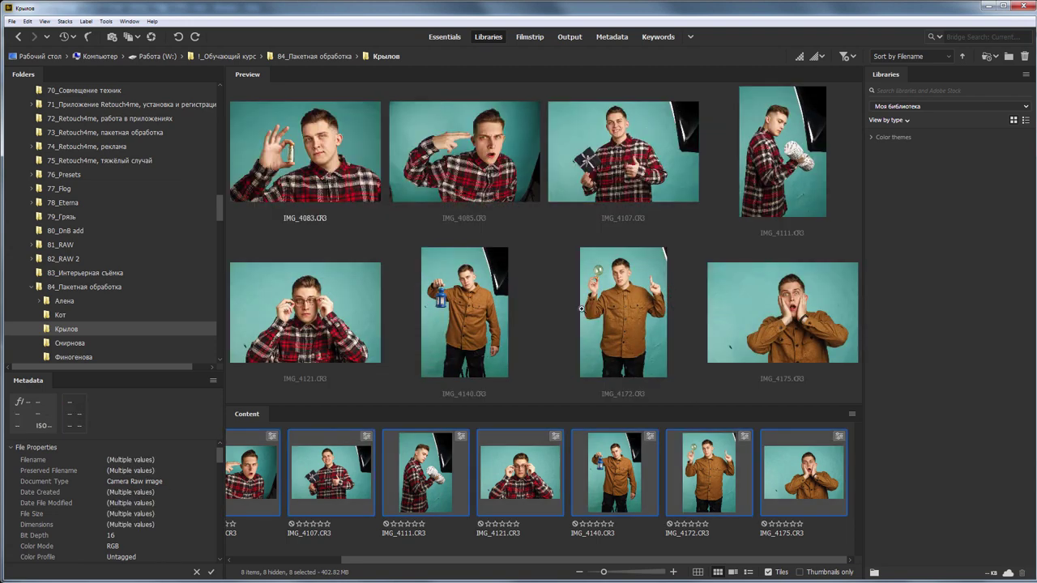
left_click(106, 22)
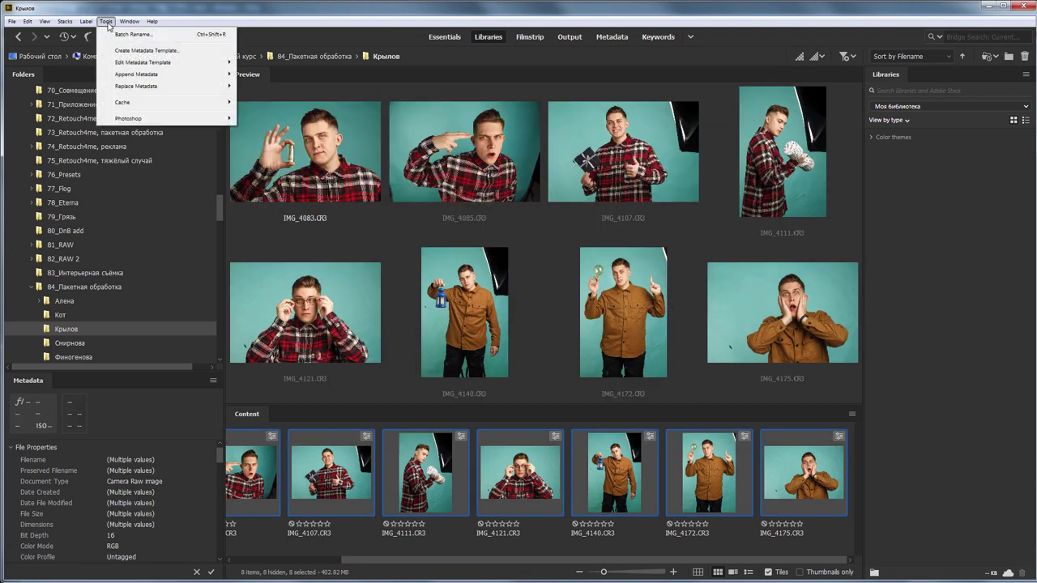
mouse_move(185, 119)
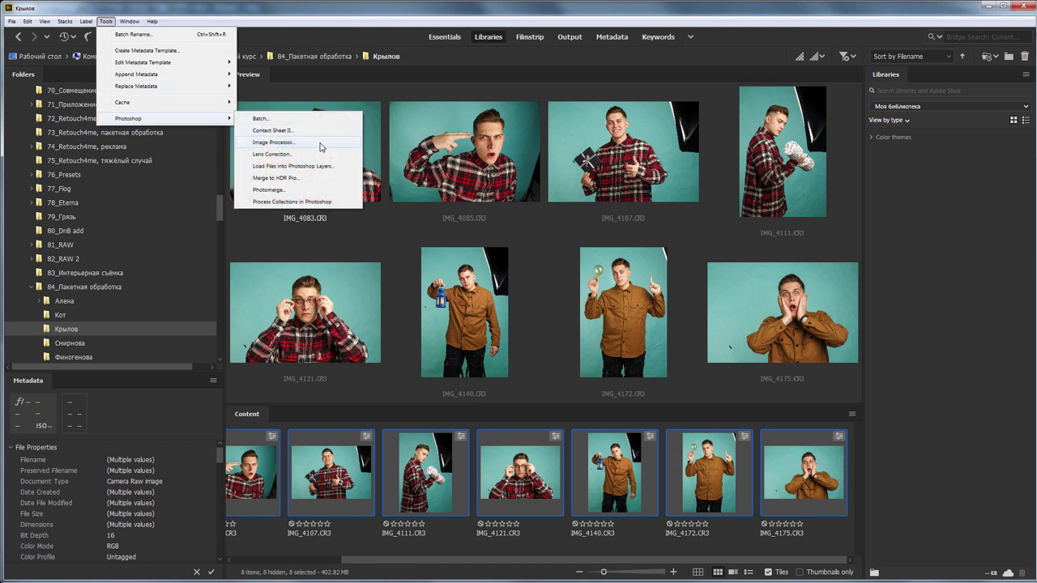
left_click(273, 142)
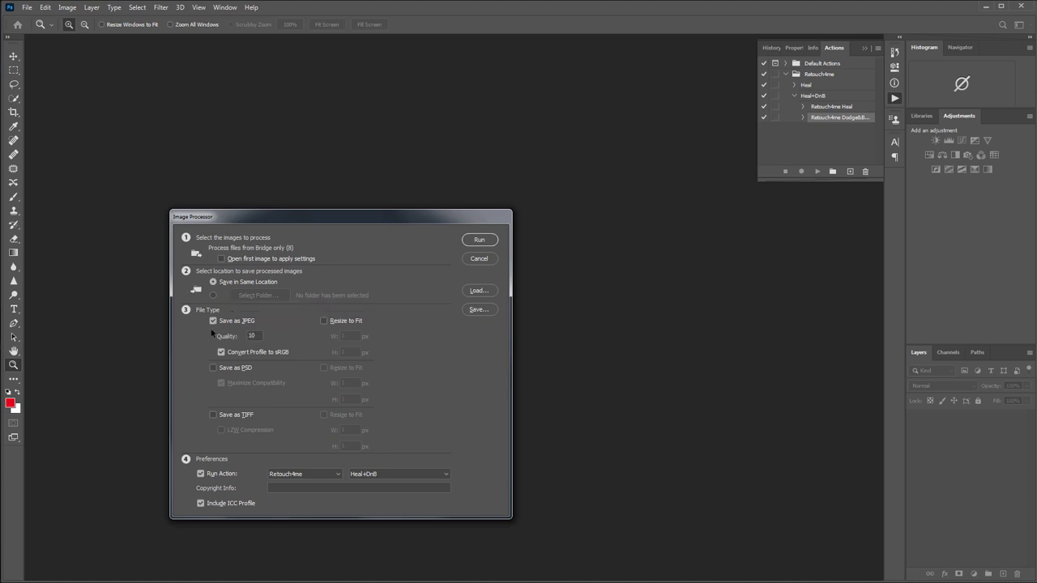
- Set JPEG quality to 8 and run the Image Processor with the Heal+DnB action
double_click(251, 335)
type("8")
left_click(479, 241)
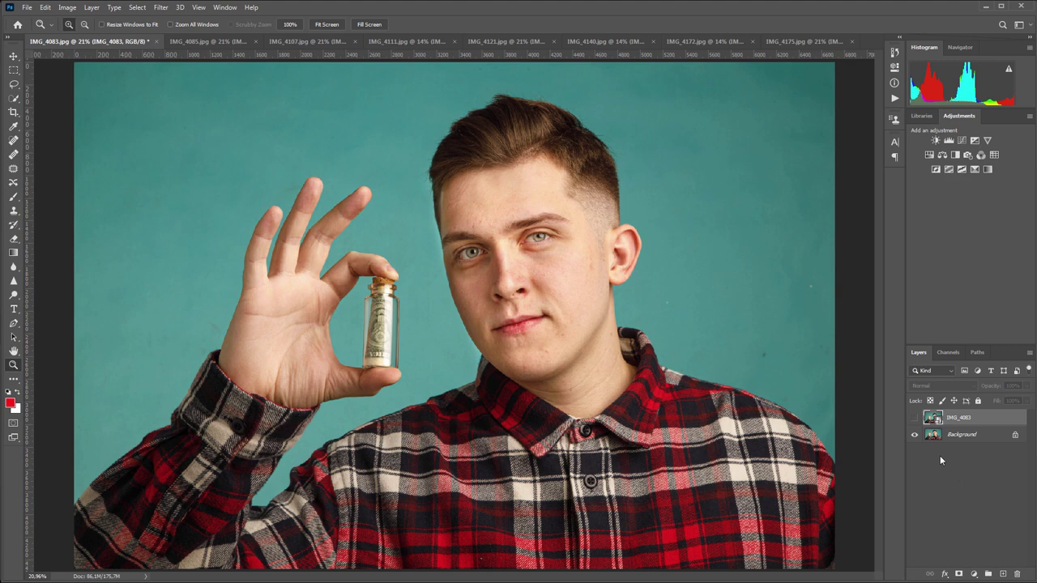
- Toggle IMG_4083's retouched layer off and on to compare, ending with it visible
left_click(914, 418)
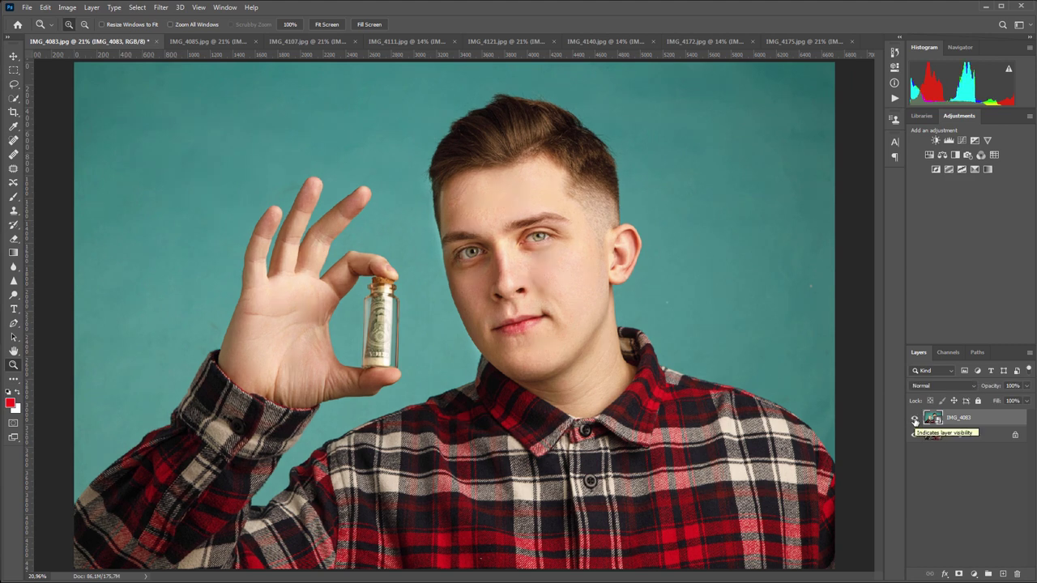
left_click(914, 418)
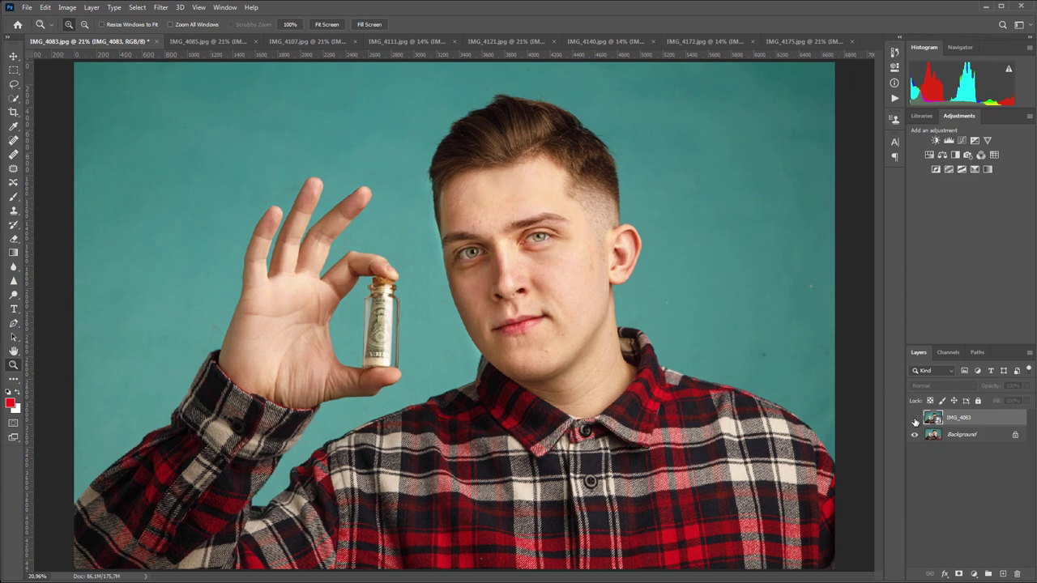
left_click(914, 419)
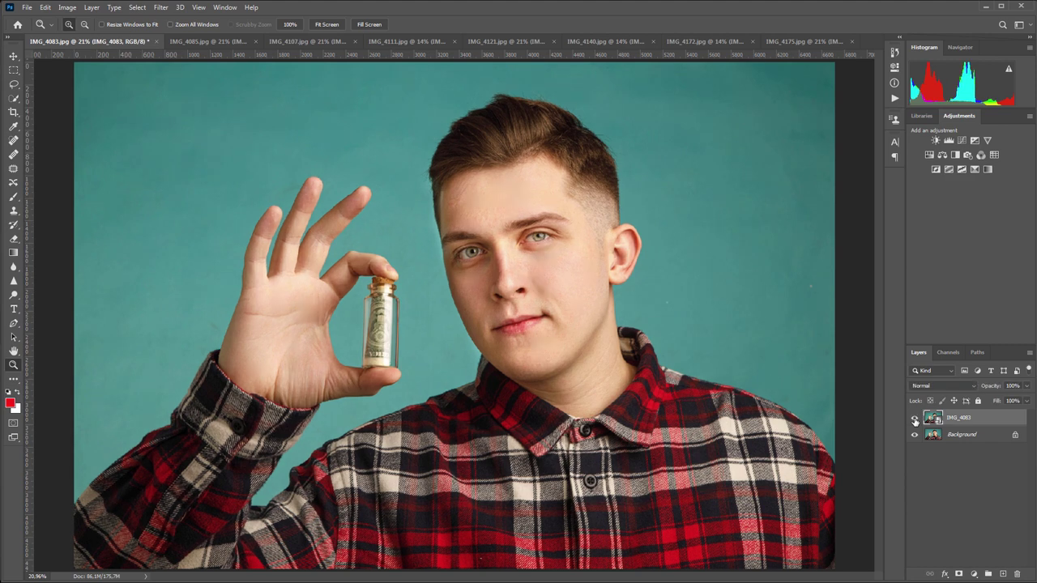
left_click(914, 419)
left_click(914, 419)
- On IMG_4085, toggle the retouched layer off and on, leaving it visible
left_click(206, 41)
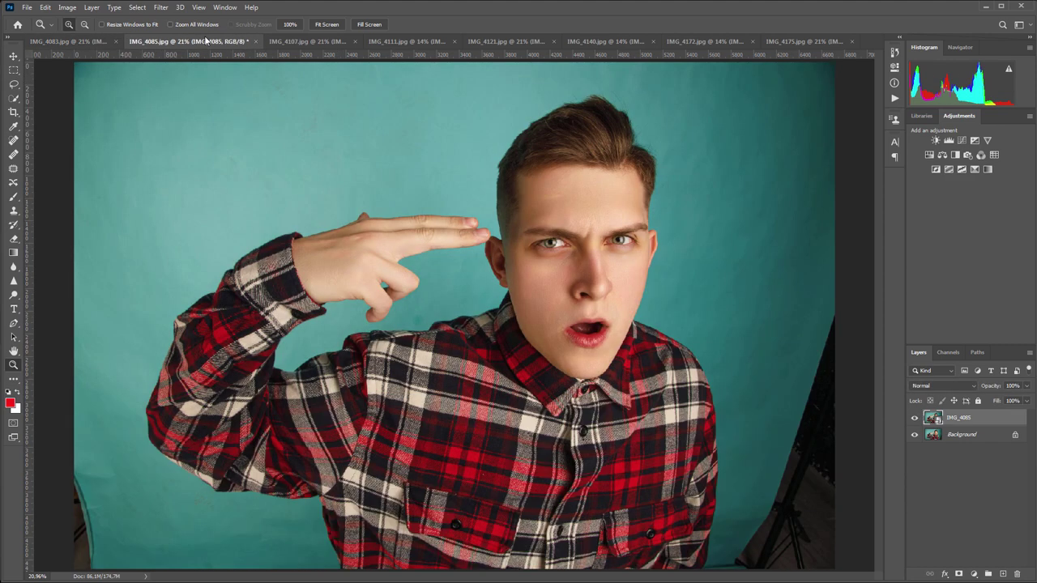
left_click(914, 420)
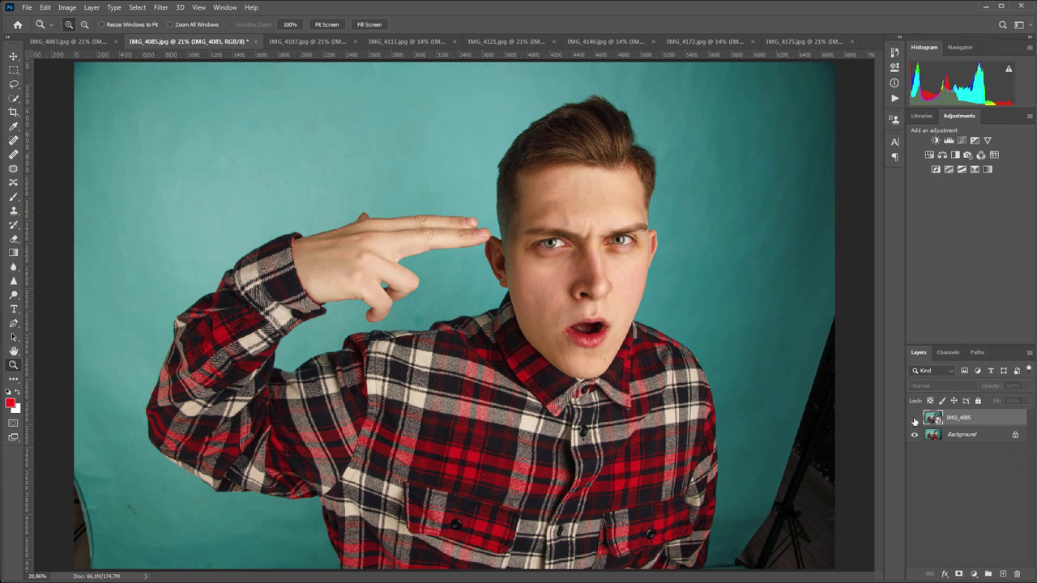
left_click(914, 418)
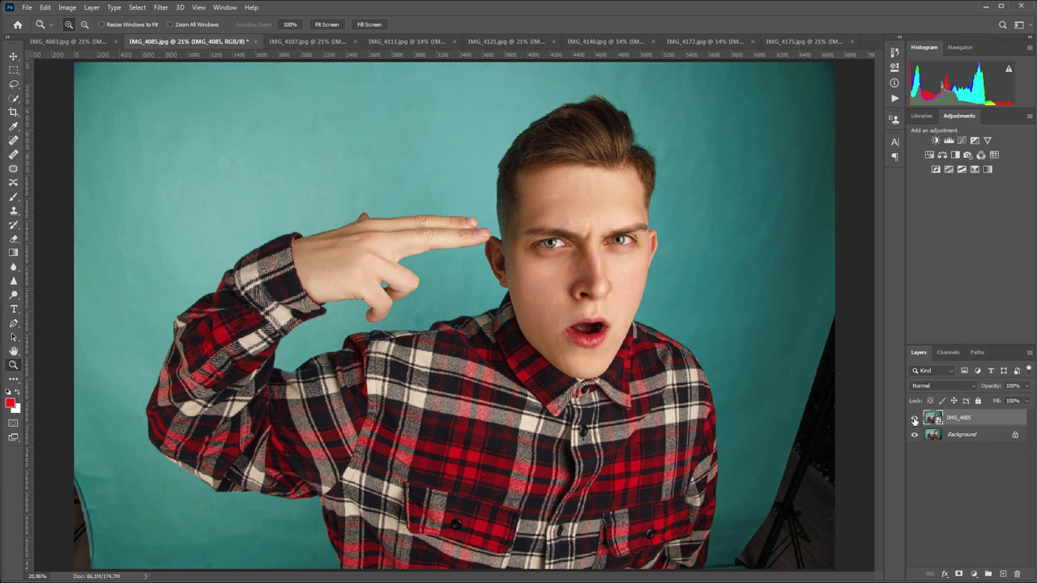
left_click(915, 419)
left_click(915, 419)
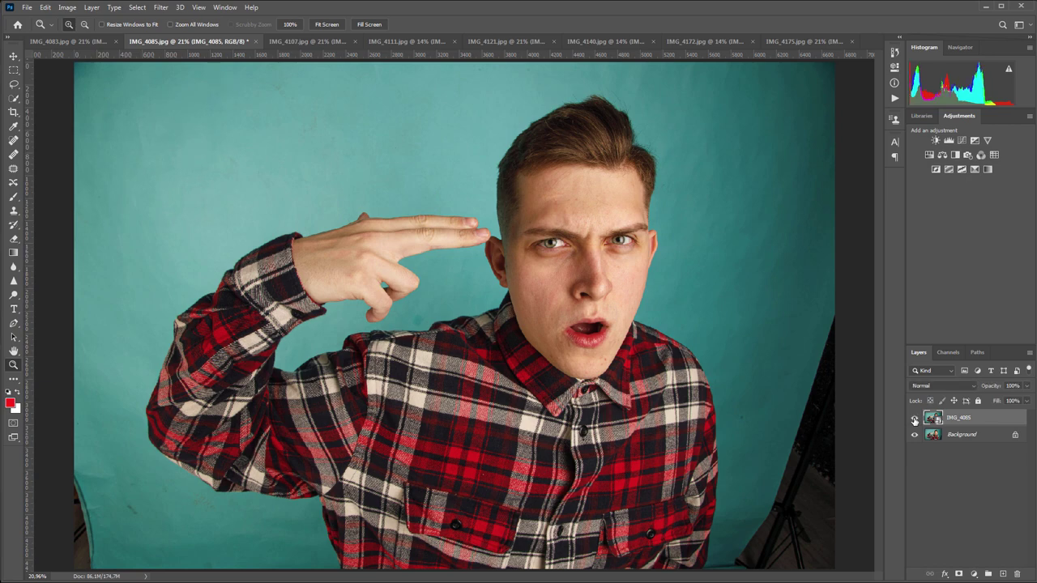
- Zoom into IMG_4085's face, compare original and retouched skin, then bring up IMG_4107
left_click(588, 290)
left_click(588, 290)
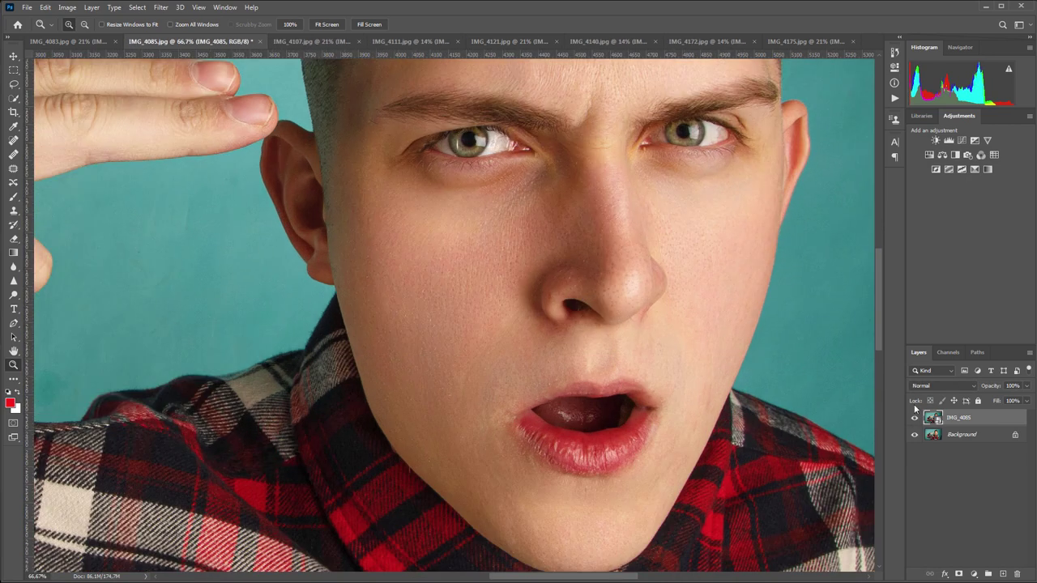
left_click(915, 419)
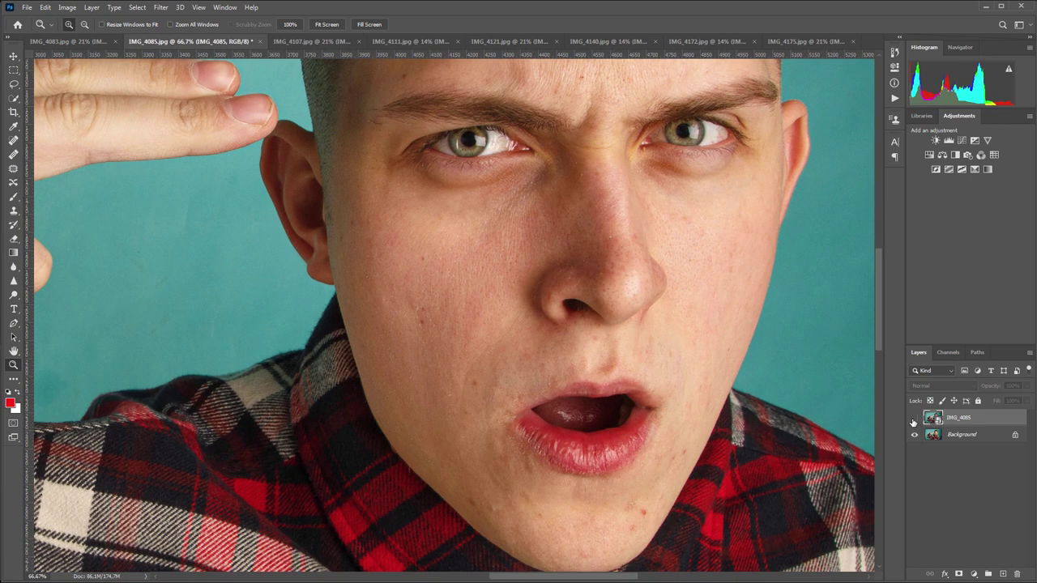
left_click(914, 418)
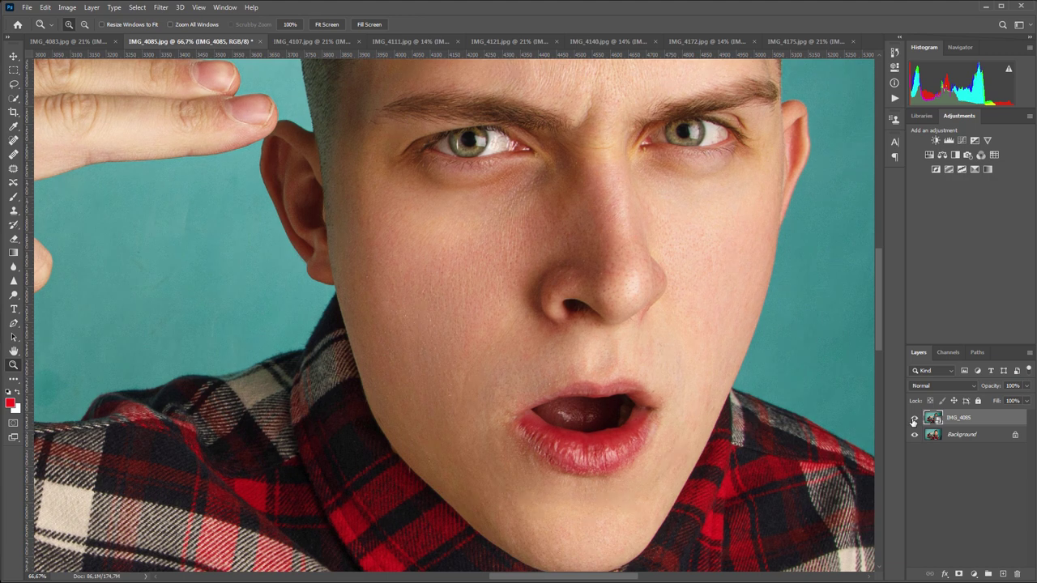
left_click(915, 419)
left_click(914, 419)
left_click(312, 42)
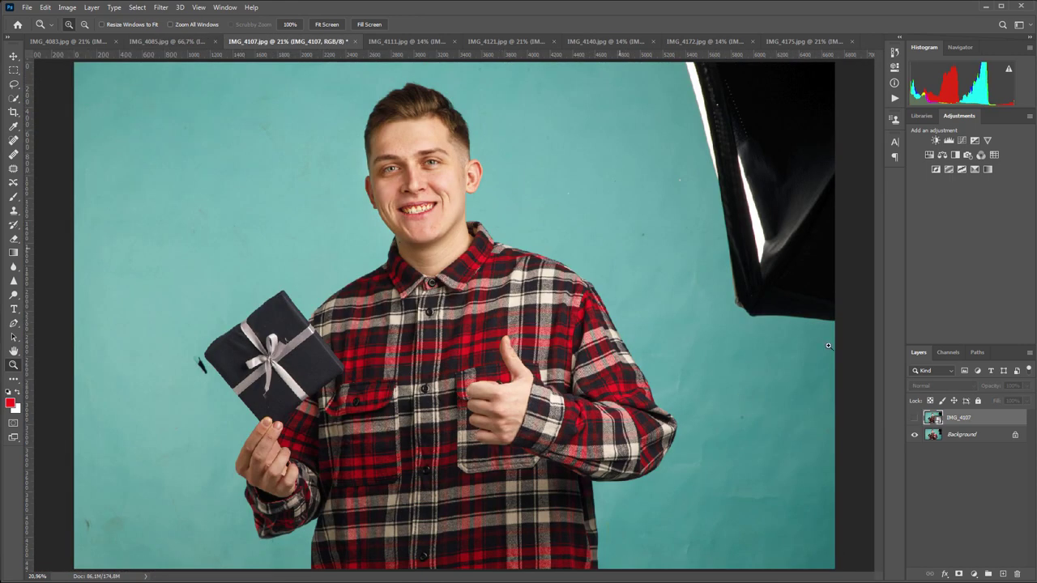
- Toggle the retouched IMG_4107 layer off and back on to compare it with the original
left_click(915, 419)
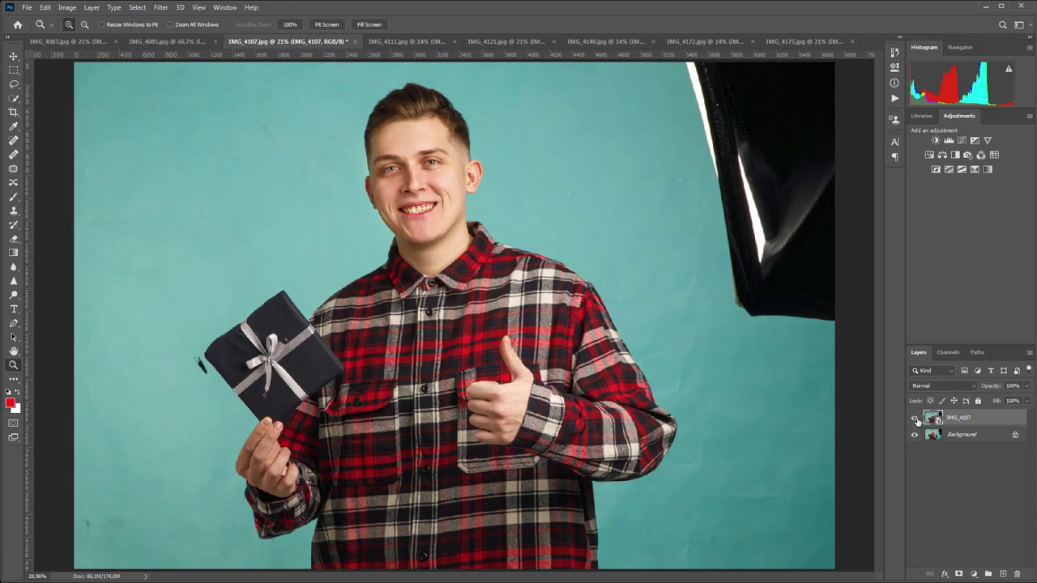
left_click(914, 419)
left_click(914, 418)
- Zoom into IMG_4111 and compare its retouched layer against the original
left_click(405, 41)
key("ctrl+plus")
key("ctrl+plus")
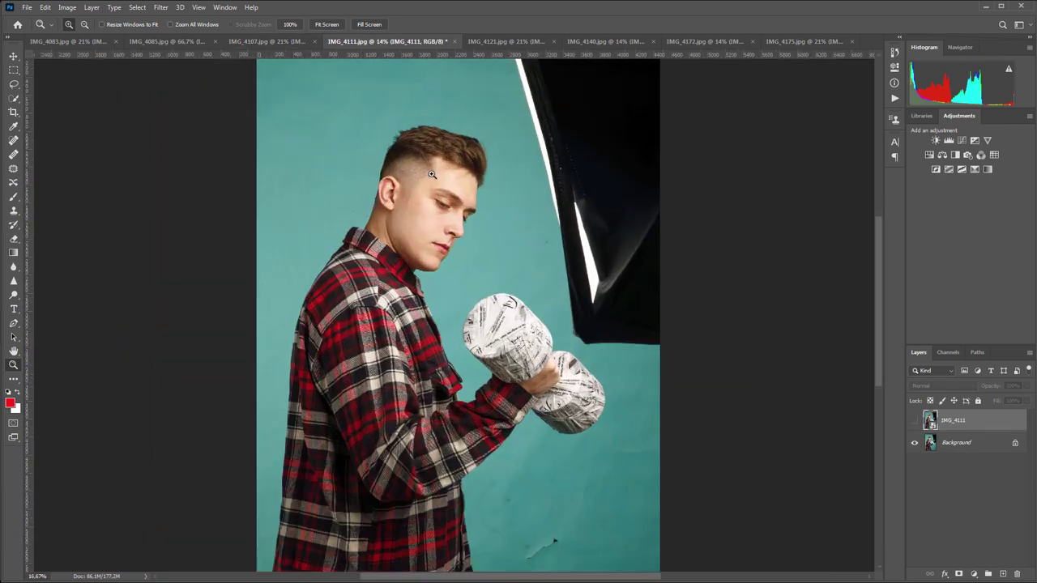
left_click(914, 420)
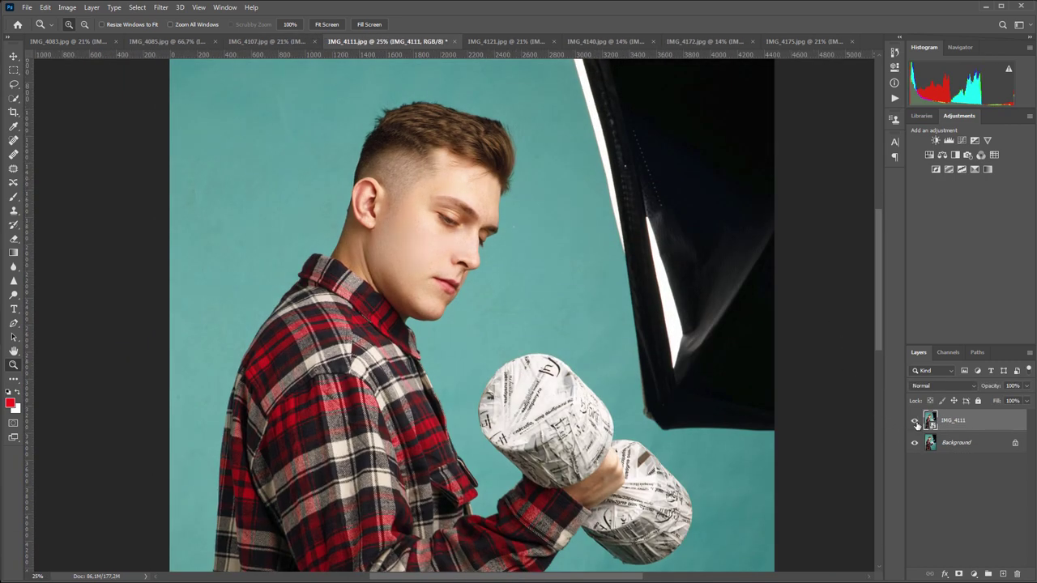
left_click(914, 420)
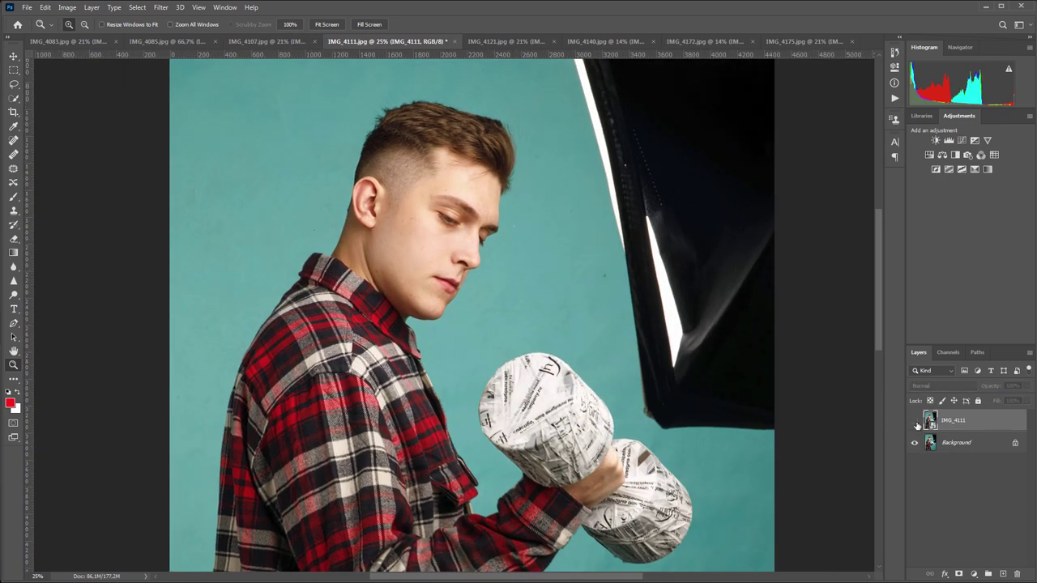
left_click(914, 420)
- Compare the IMG_4121 retouch layer's skin smoothing against the original, ending with it shown
left_click(496, 41)
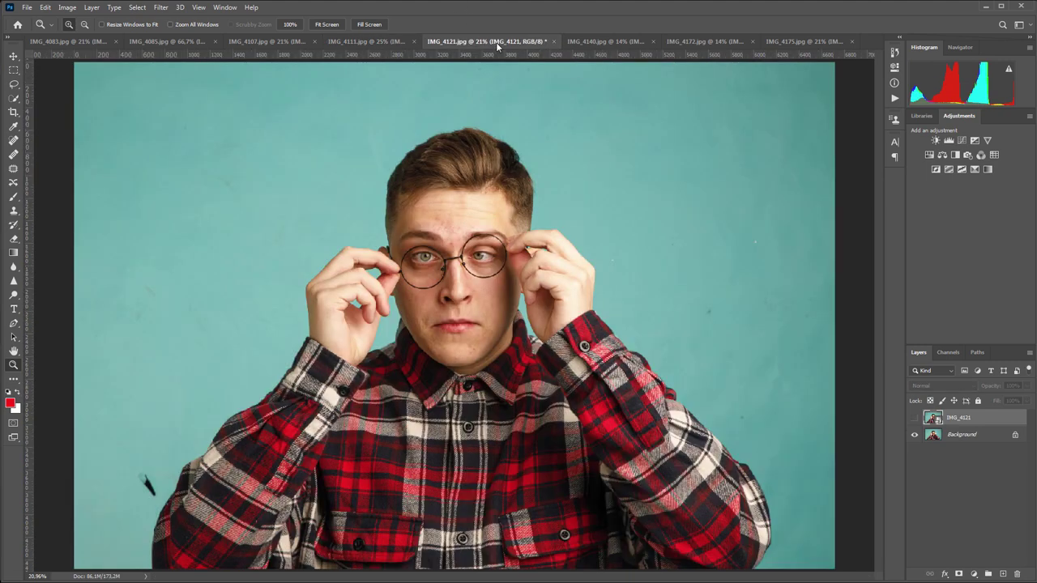
left_click(914, 417)
left_click(914, 418)
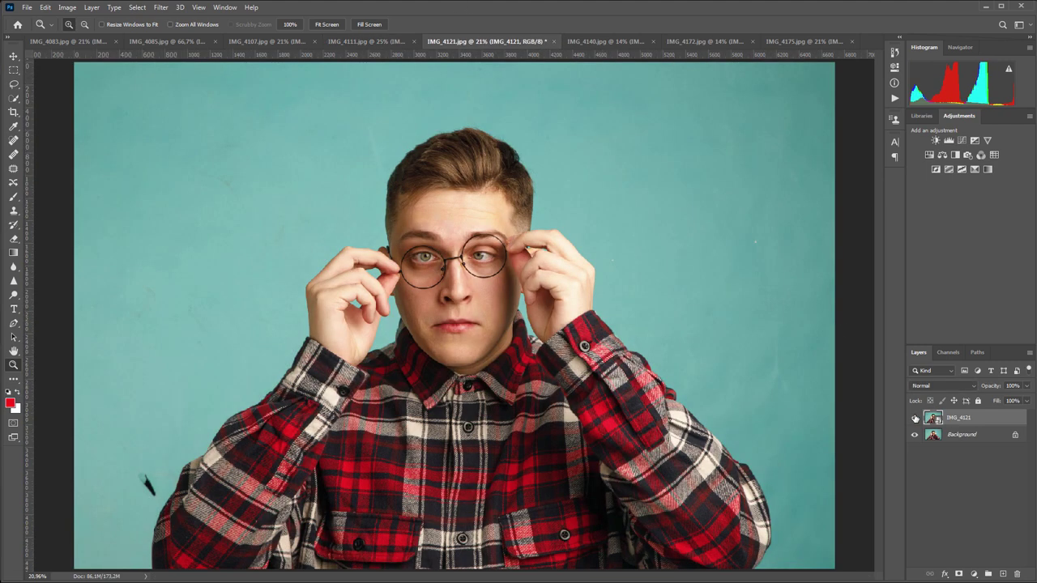
left_click(914, 418)
scroll(506, 293, "up", 3)
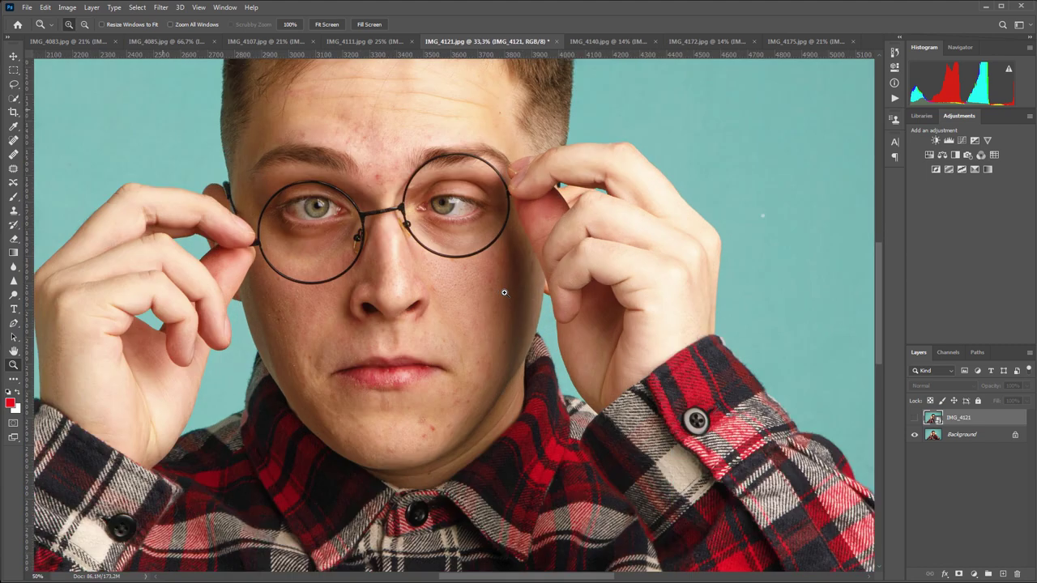
left_click(914, 418)
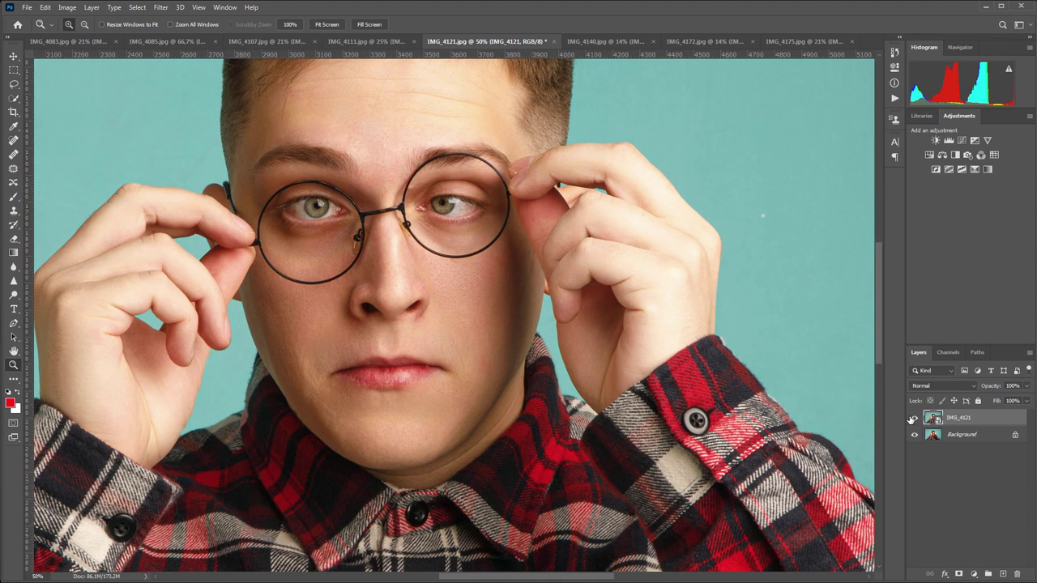
- Zoom into the IMG_4140 lantern portrait and toggle its retouch layer repeatedly to compare
left_click(599, 42)
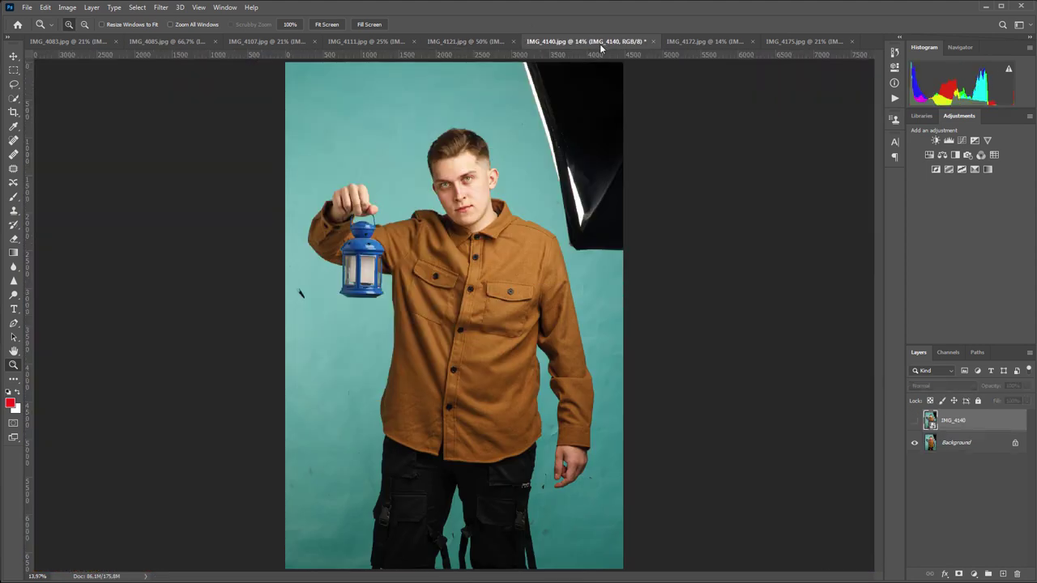
left_click(492, 179)
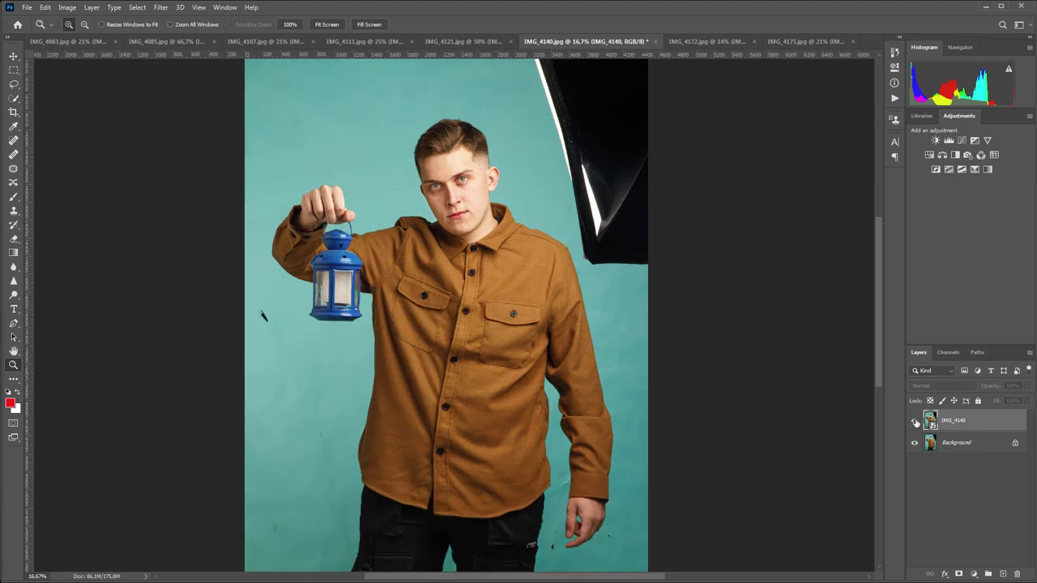
left_click(914, 420)
left_click(915, 420)
left_click(916, 420)
left_click(915, 420)
left_click(915, 420)
left_click(915, 420)
left_click(915, 420)
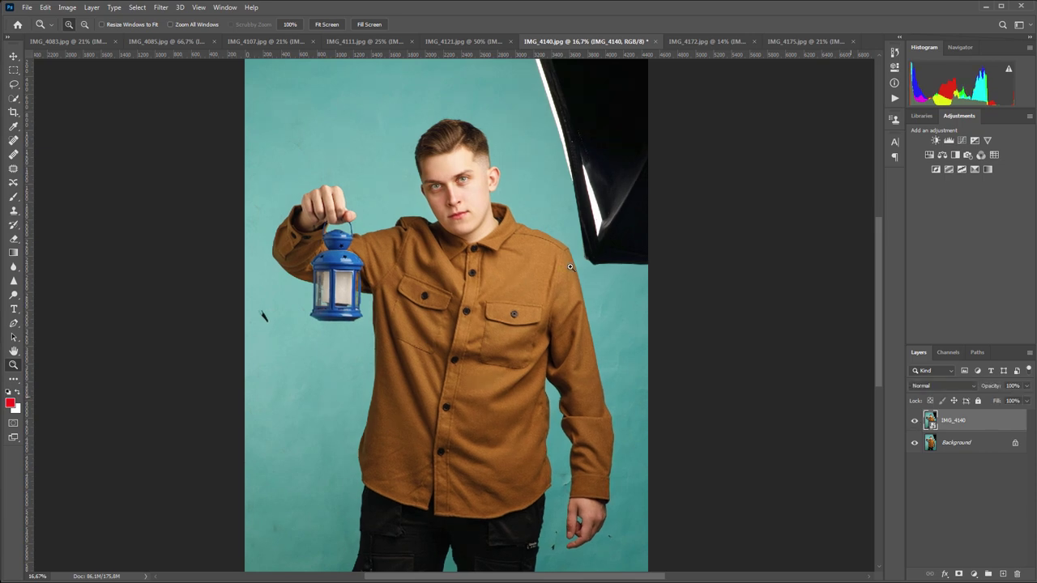
- Compare the IMG_4140 face at 50% zoom with and without retouch, then bring up IMG_4172
left_click(454, 176)
left_click(454, 176)
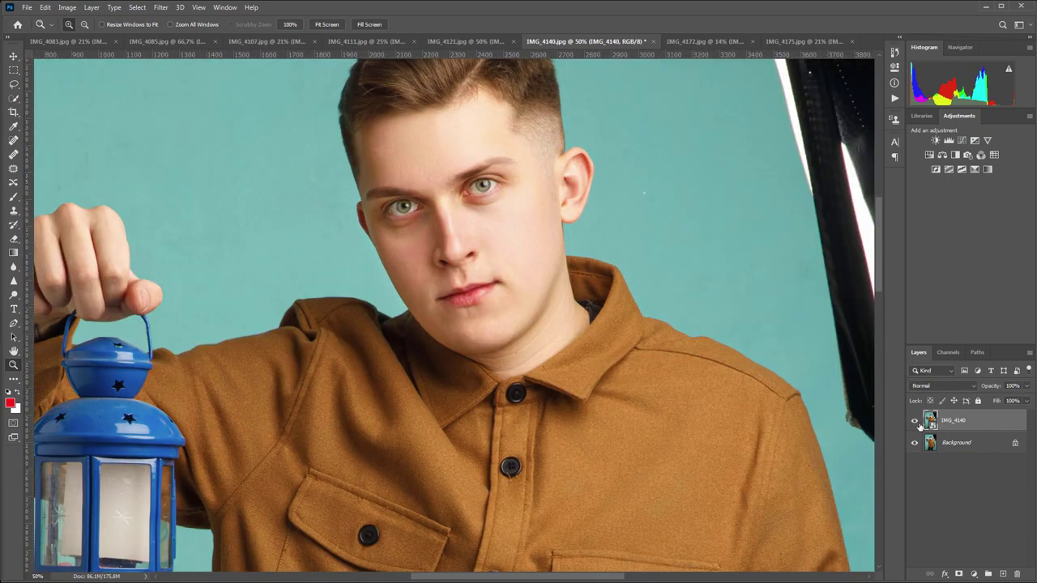
left_click(915, 421)
left_click(915, 421)
left_click(718, 40)
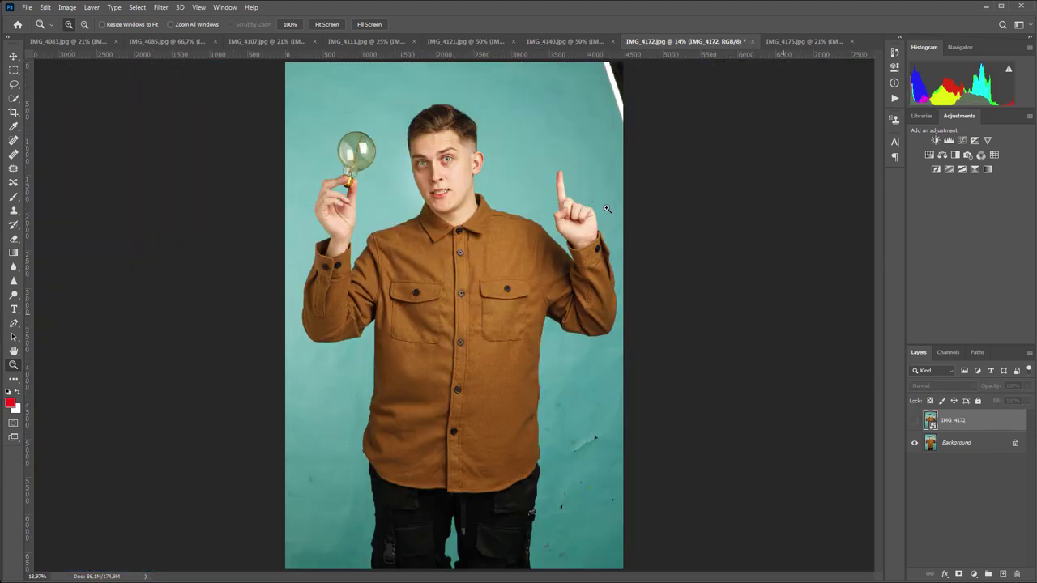
- Zoom into the IMG_4172 face and toggle its retouch layer repeatedly, ending with it shown
left_click(498, 157)
left_click(497, 157)
left_click(914, 421)
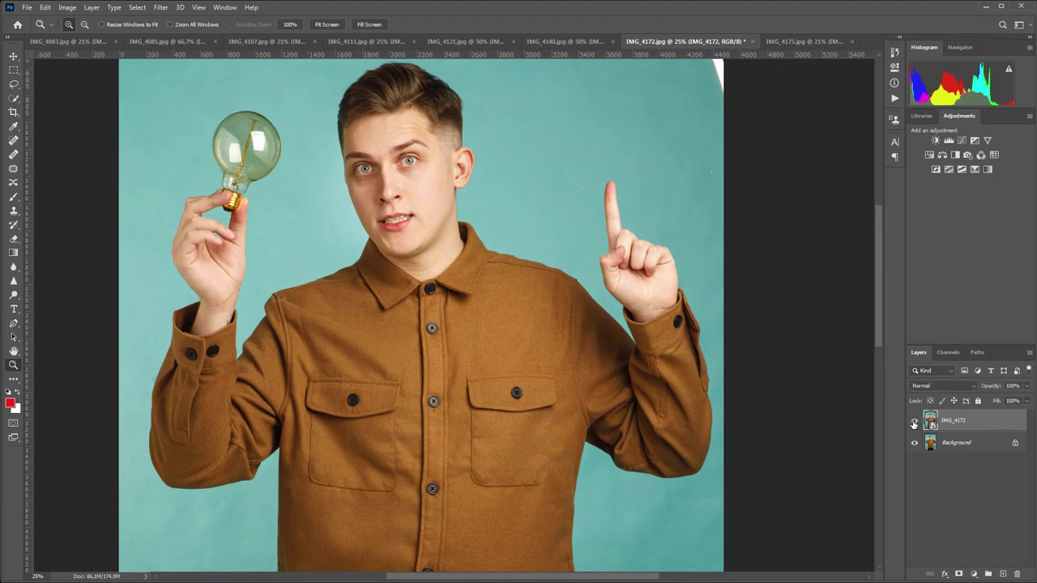
left_click(914, 421)
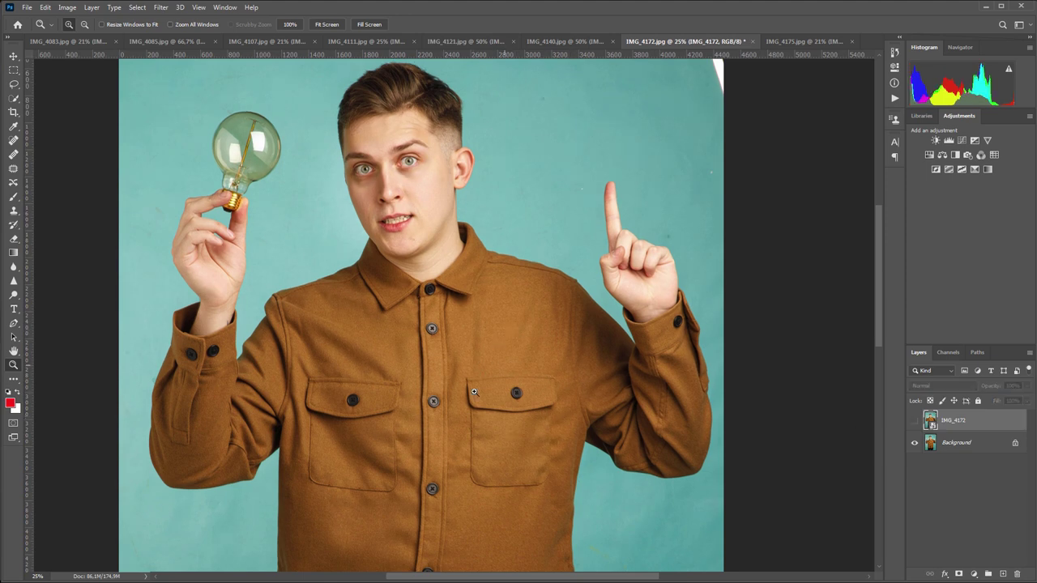
left_click(914, 421)
left_click(914, 421)
left_click(915, 421)
left_click(914, 421)
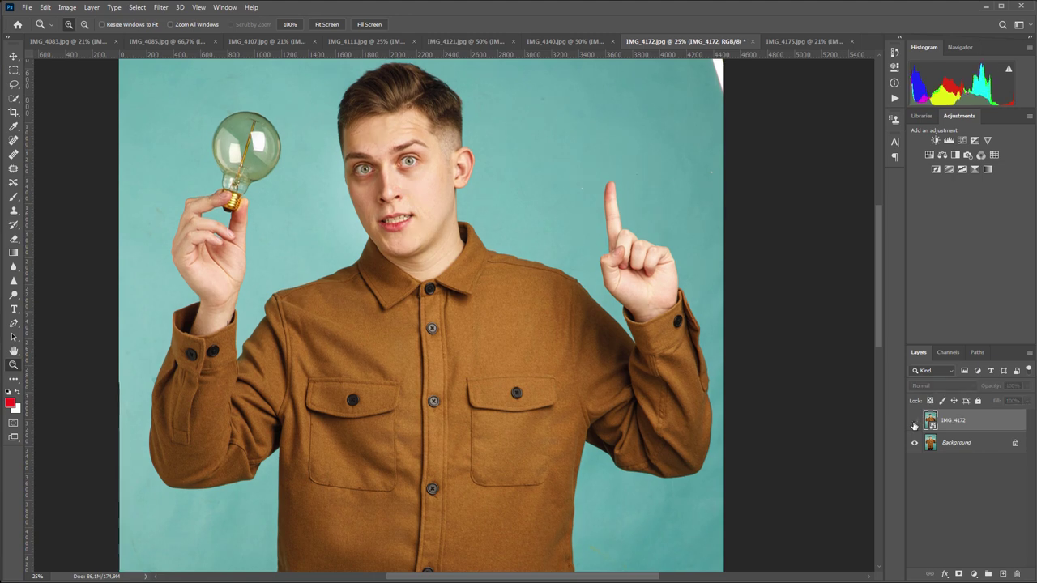
left_click(915, 421)
left_click(915, 421)
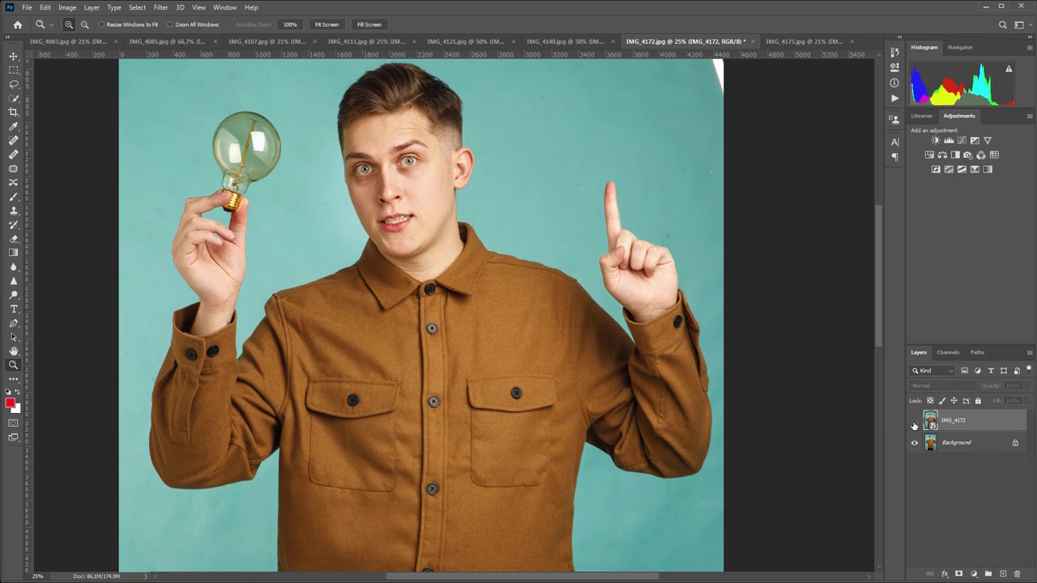
left_click(914, 421)
- On IMG_4175, zoom into the face and toggle its retouch layer repeatedly, ending hidden
left_click(792, 42)
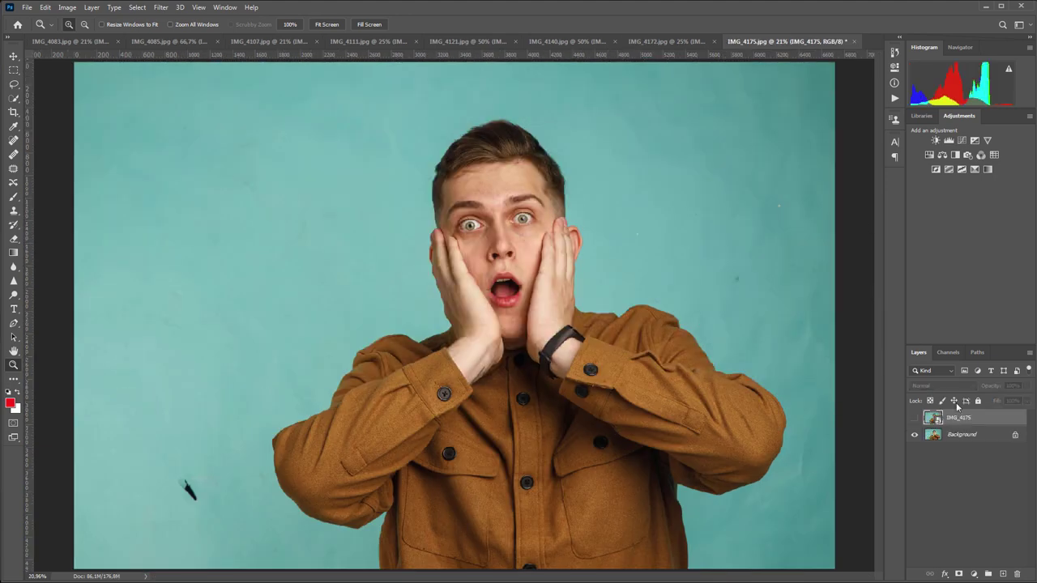
left_click(914, 418)
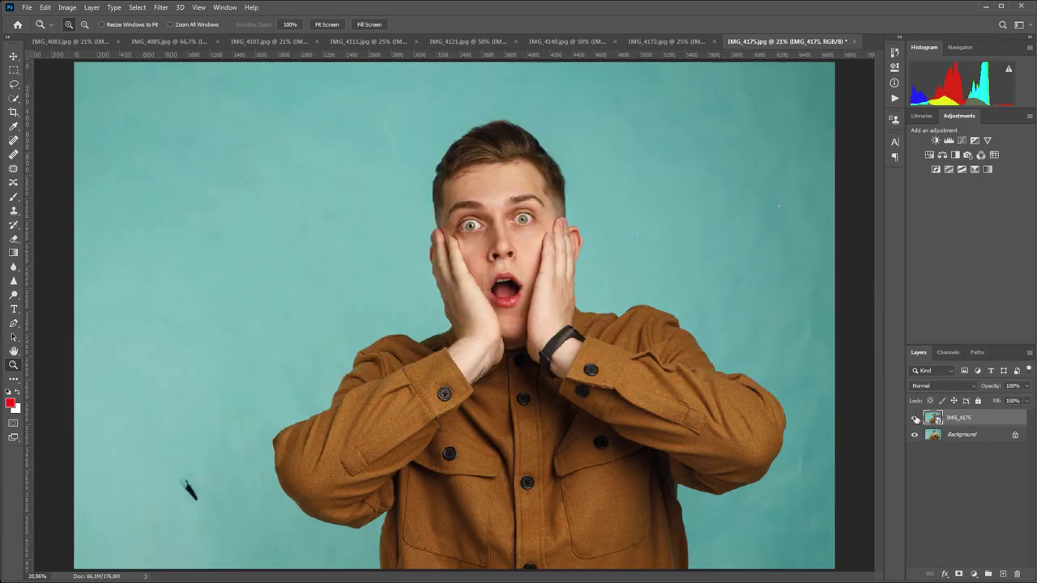
left_click(647, 286)
left_click(679, 294)
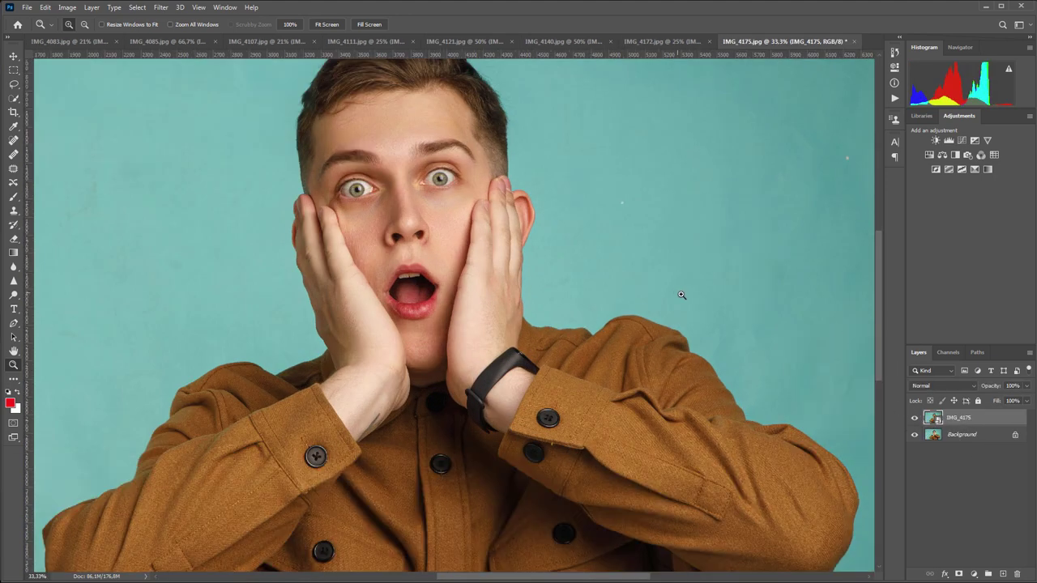
left_click(914, 418)
left_click(914, 418)
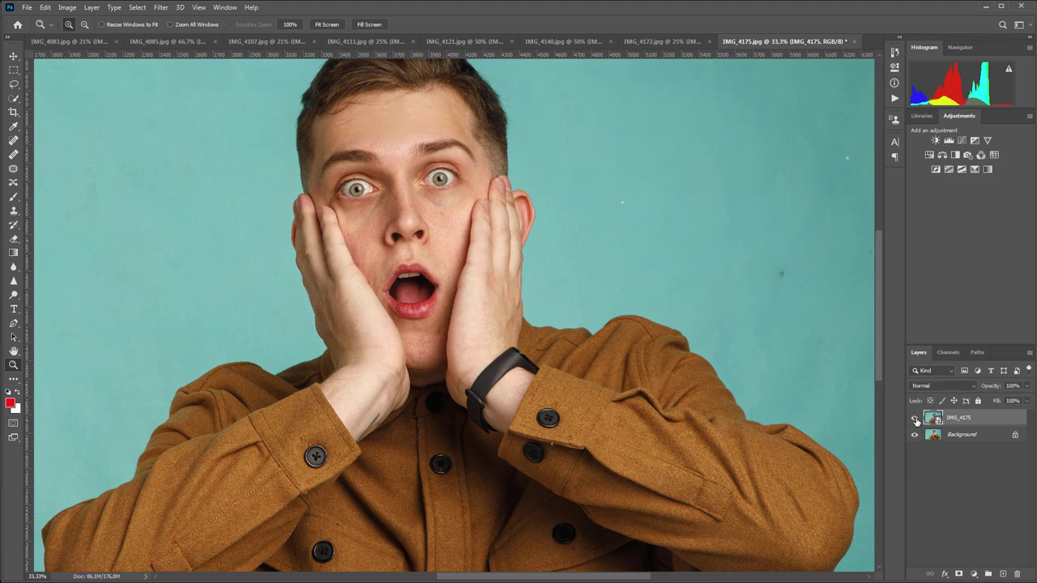
left_click(915, 419)
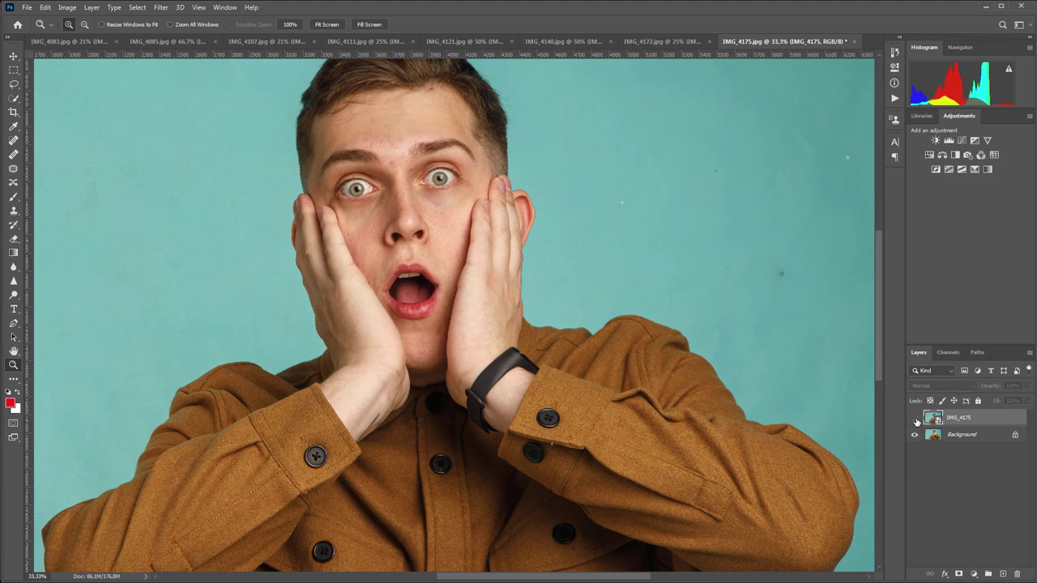
left_click(915, 419)
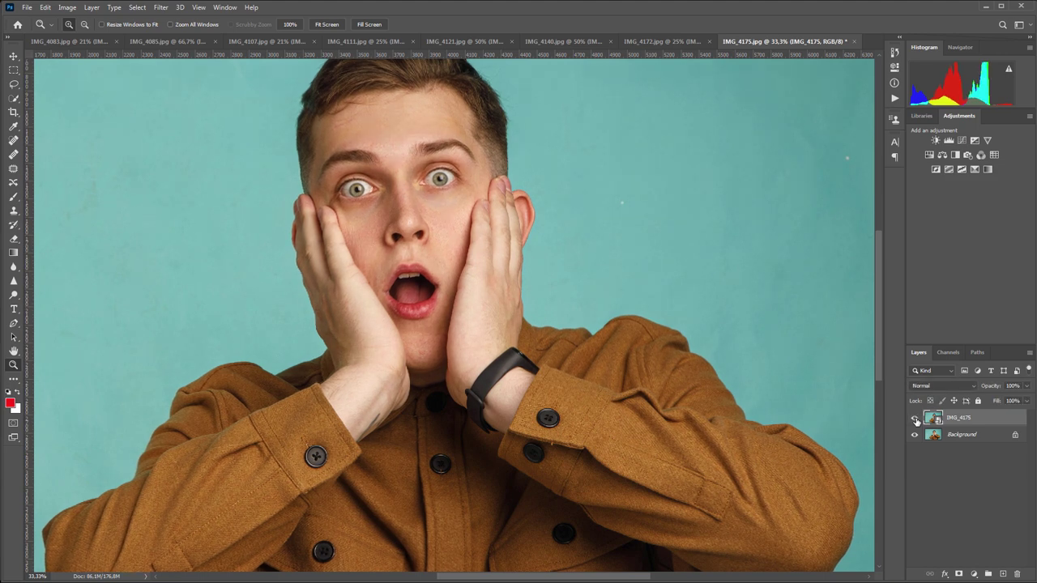
left_click(915, 418)
left_click(916, 418)
left_click(916, 419)
left_click(915, 419)
left_click(915, 418)
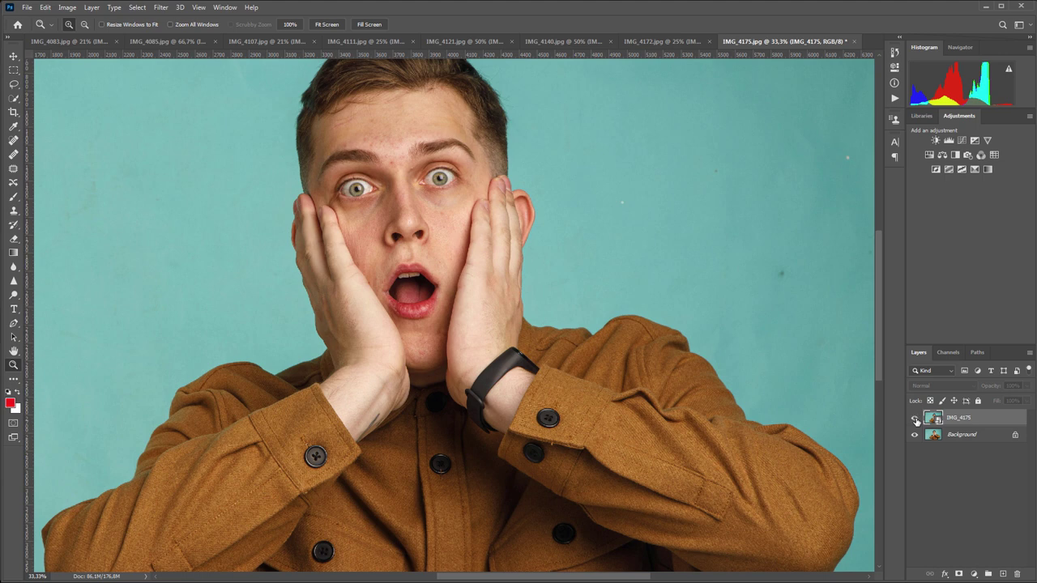
- Check the IMG_4175 backdrop blemishes against the original, leaving the Heal+DnB retouch layer visible
left_click(916, 419)
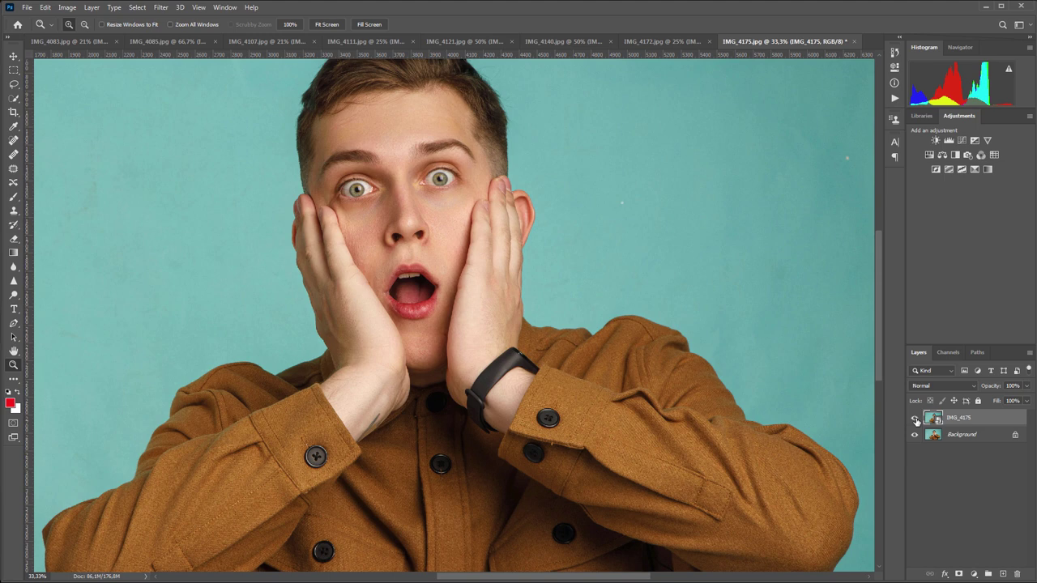
left_click(915, 418)
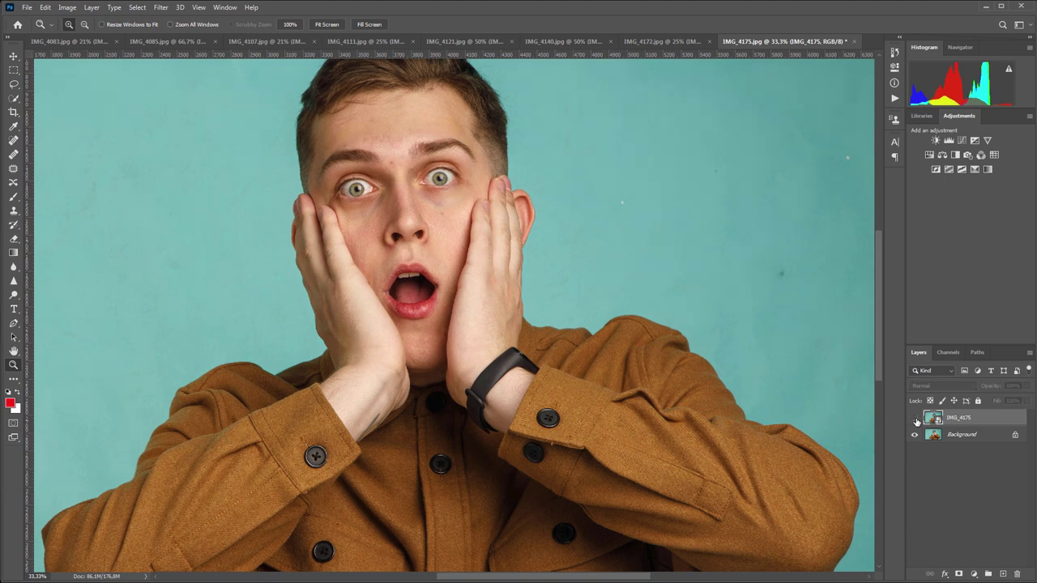
left_click(916, 418)
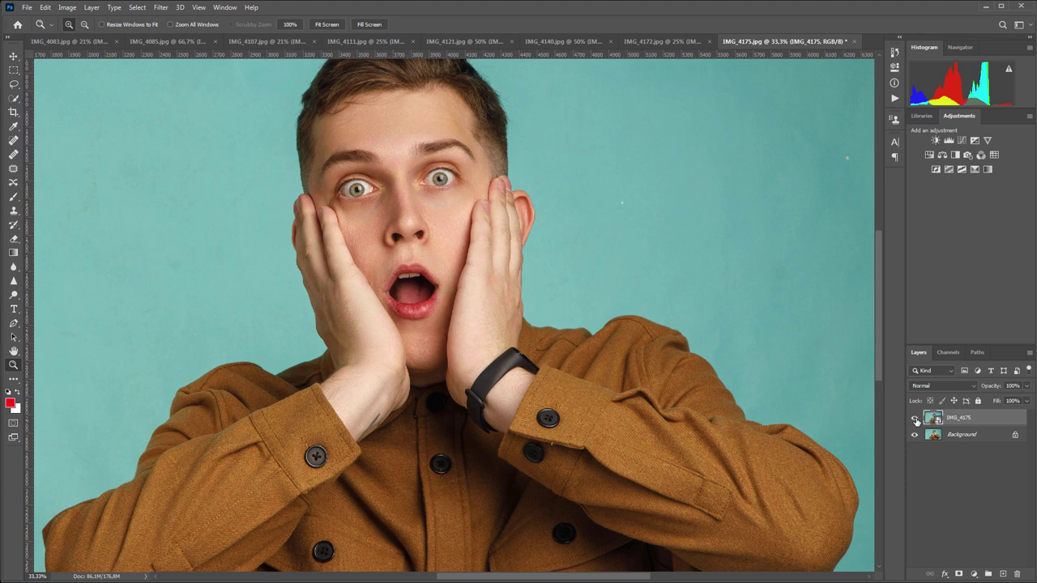